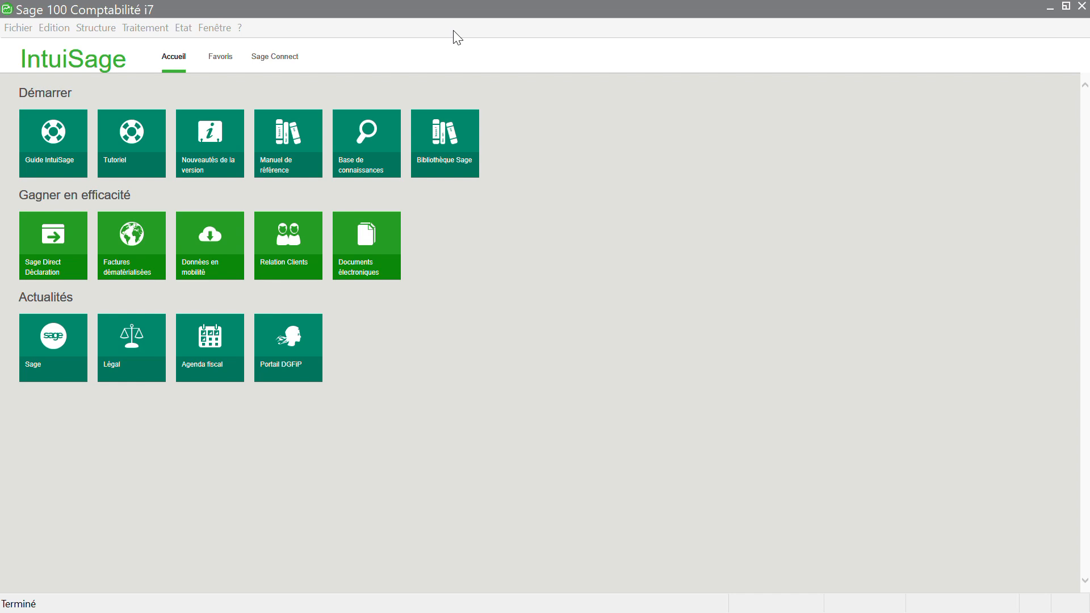
Step: Start a new accounting file from the Fichier > Nouveau menu
left_click(500, 161)
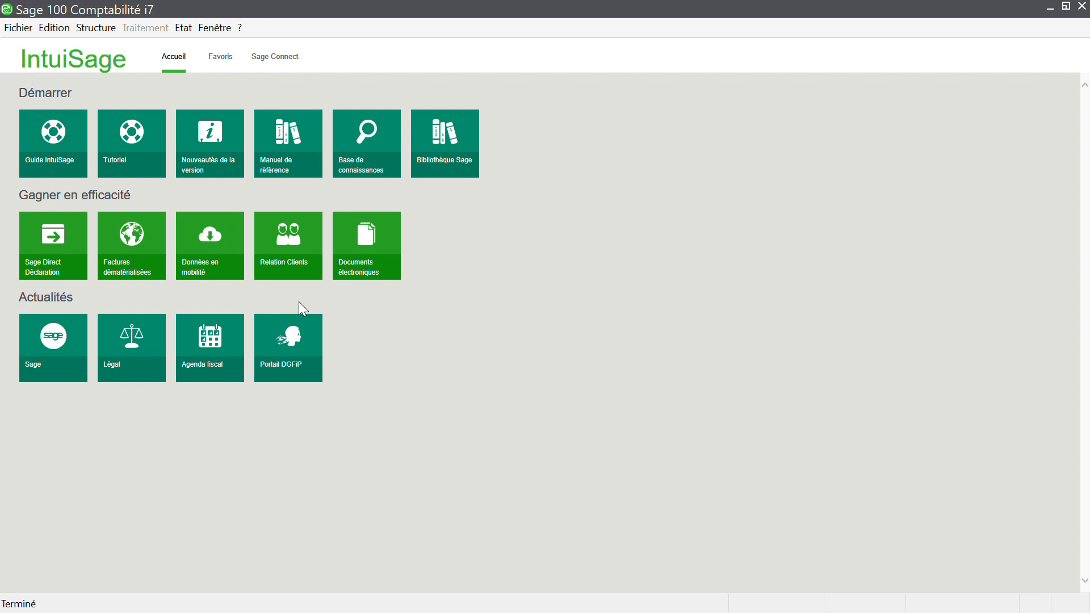
left_click(16, 30)
left_click(16, 29)
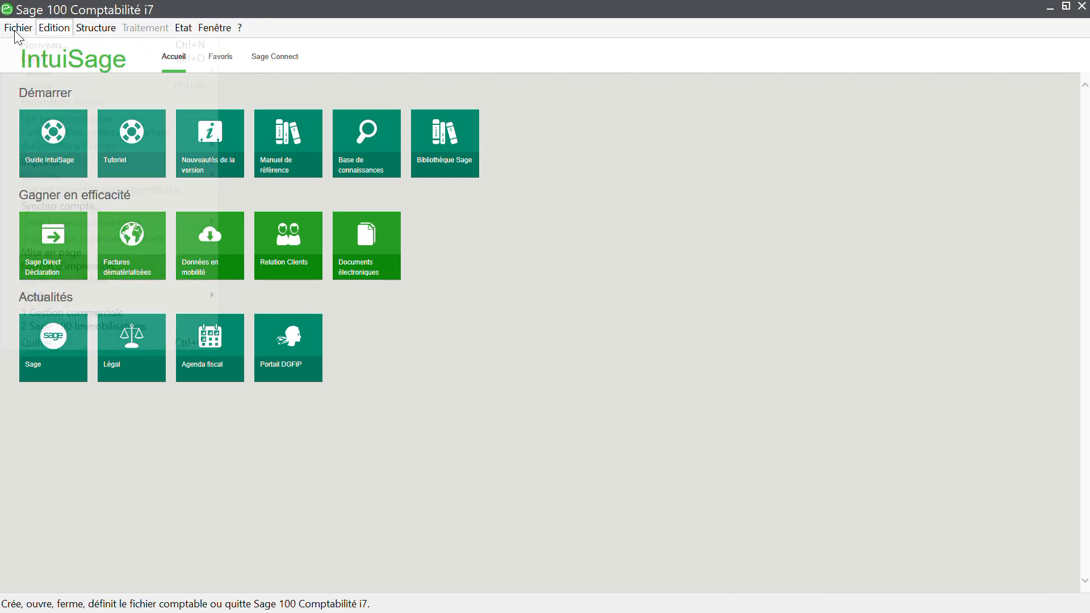
left_click(16, 29)
left_click(27, 45)
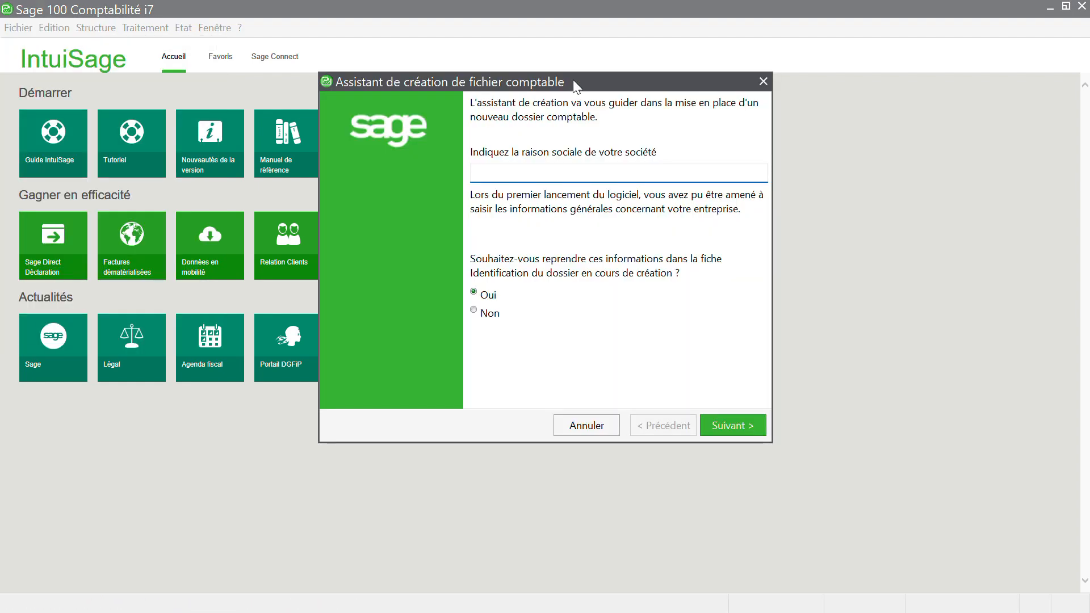
left_click_drag(572, 81, 596, 79)
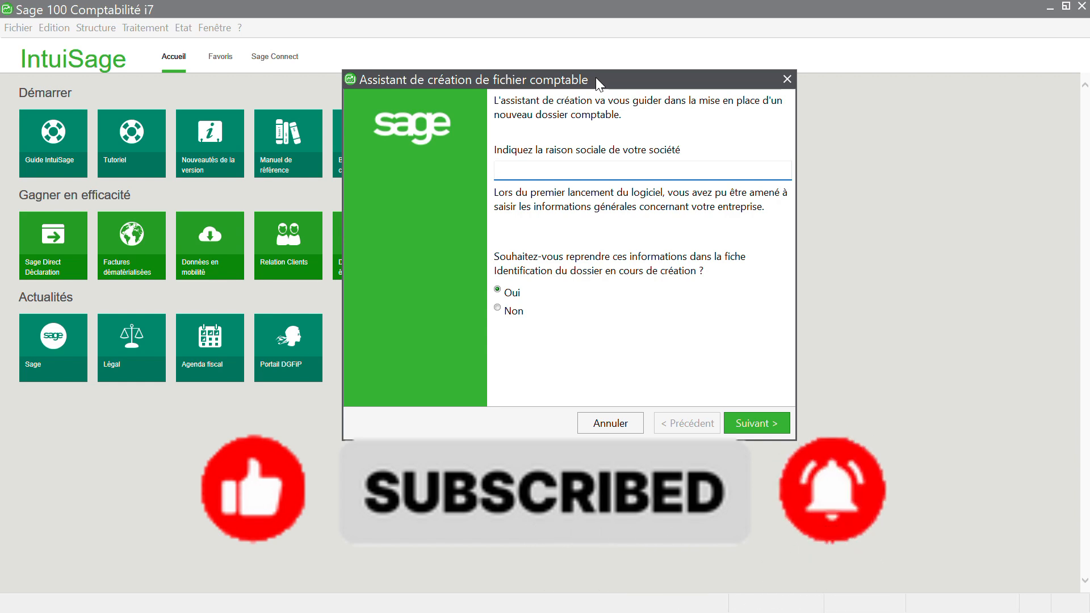
Step: Enter KOLY CONSULTINGS as the raison sociale, keep Oui, and continue
left_click(551, 172)
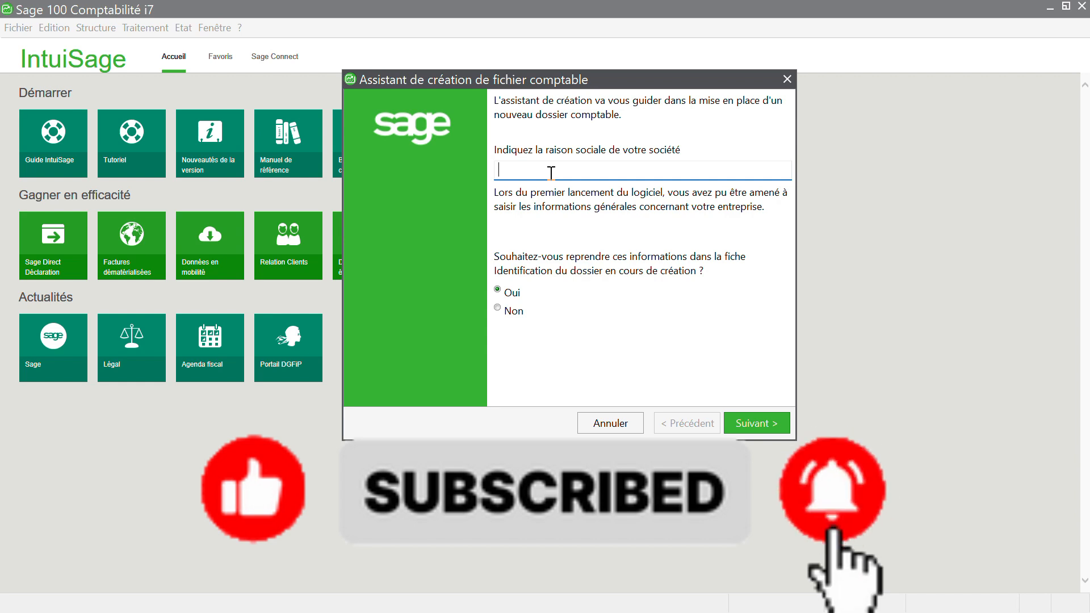
type("koly")
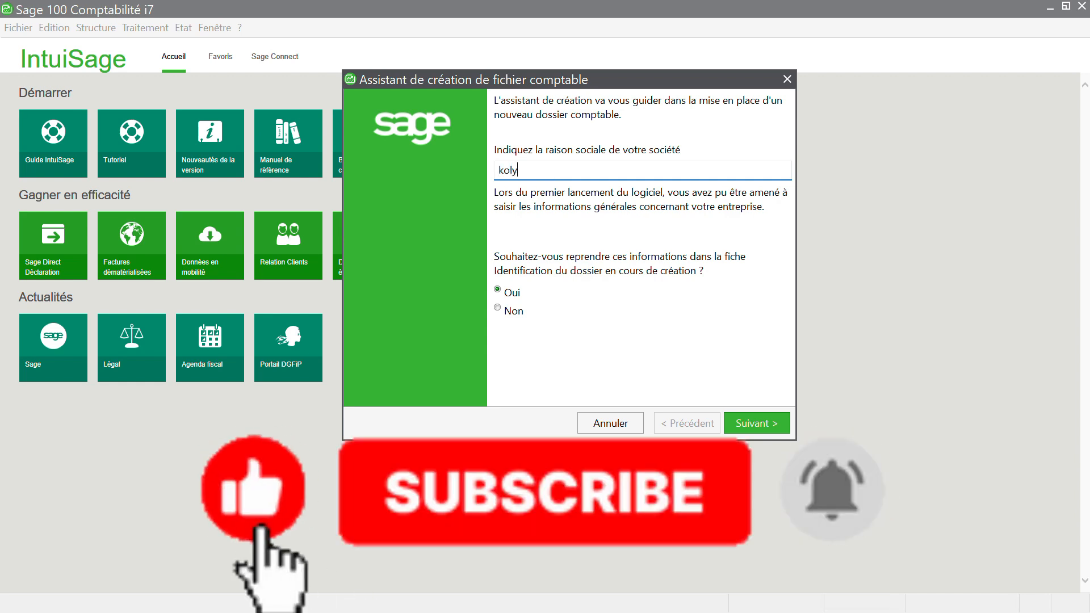
key("BackSpace")
key("BackSpace")
key("BackSpace")
key("BackSpace")
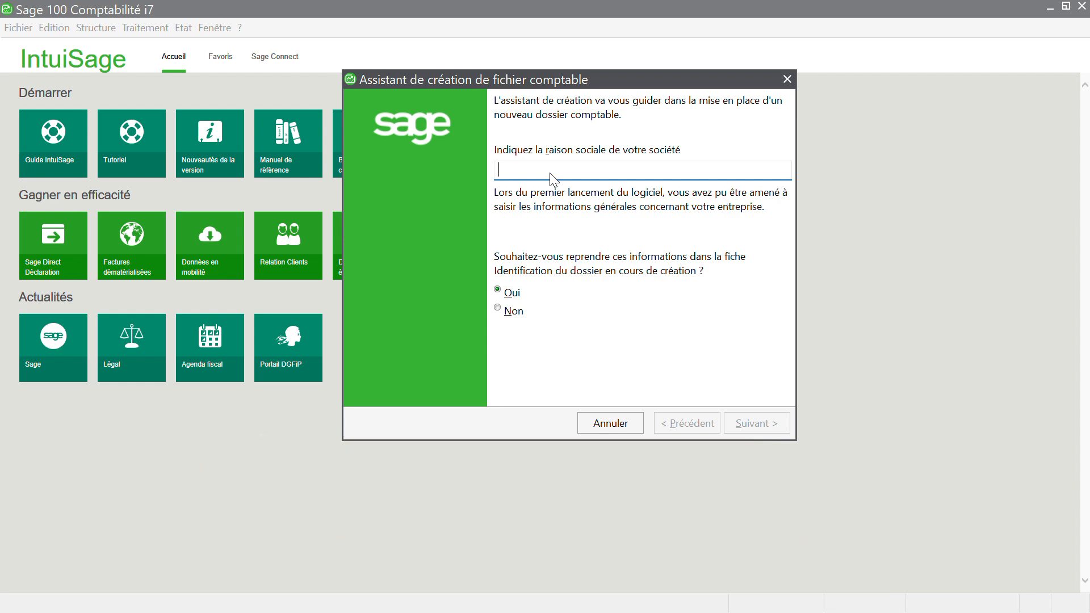
type("KOL")
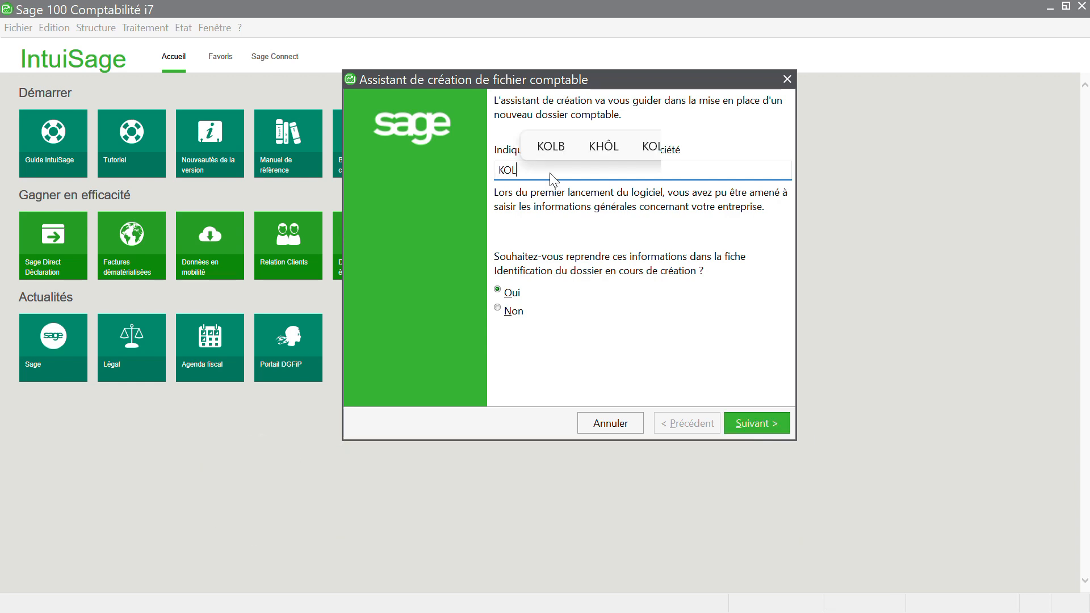
type("Y CON")
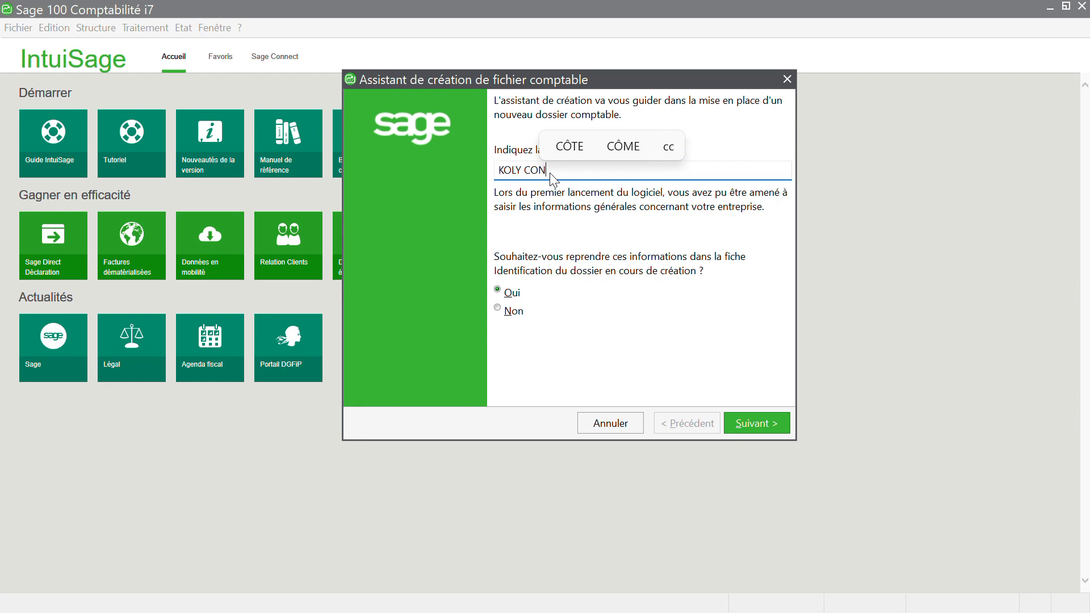
type("SUL")
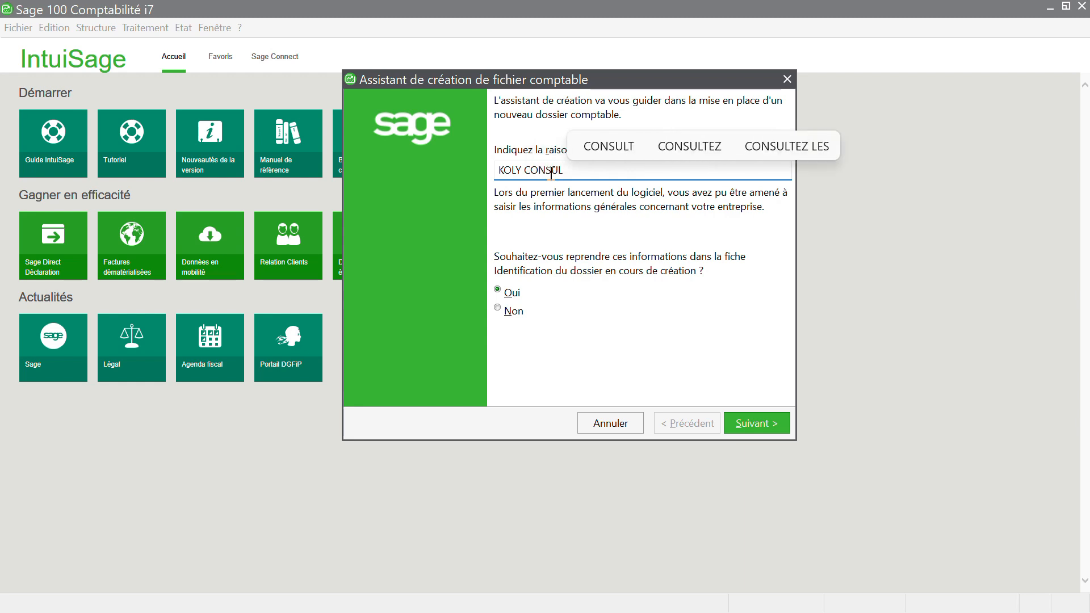
type("TING")
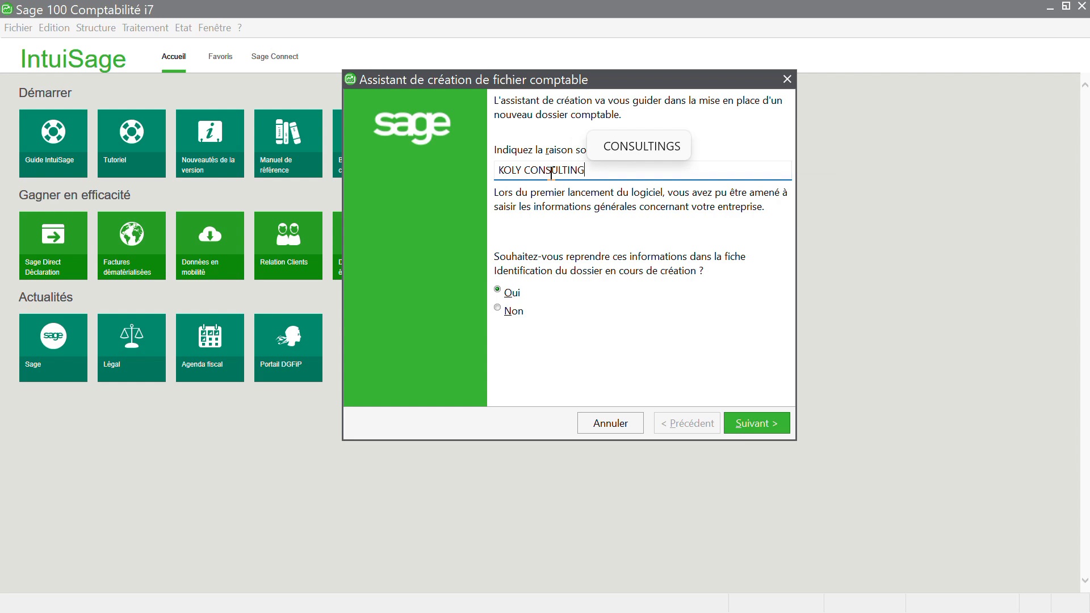
left_click(627, 148)
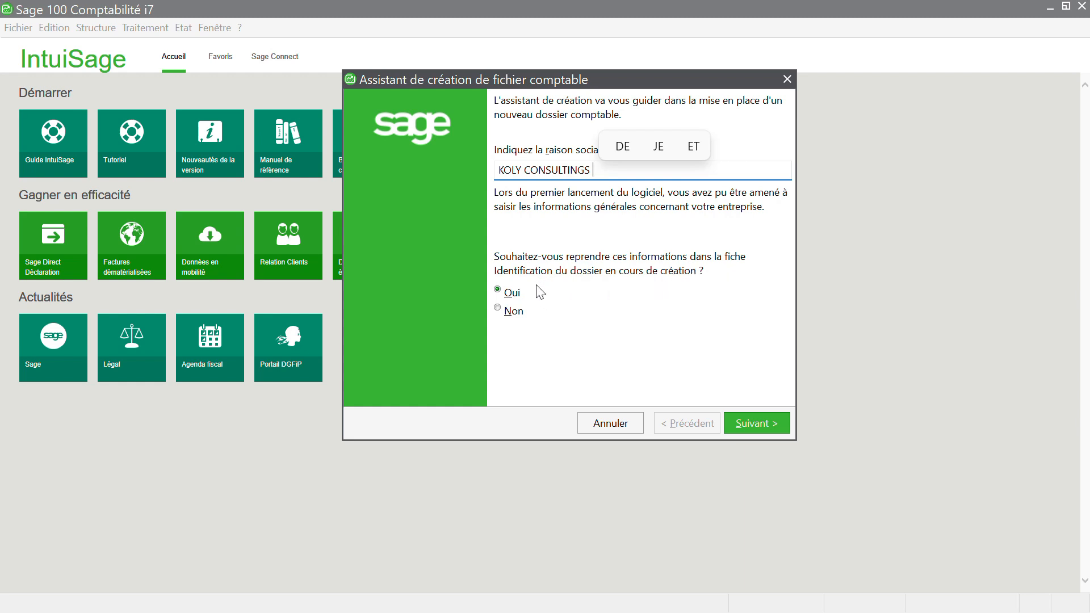
left_click(568, 170)
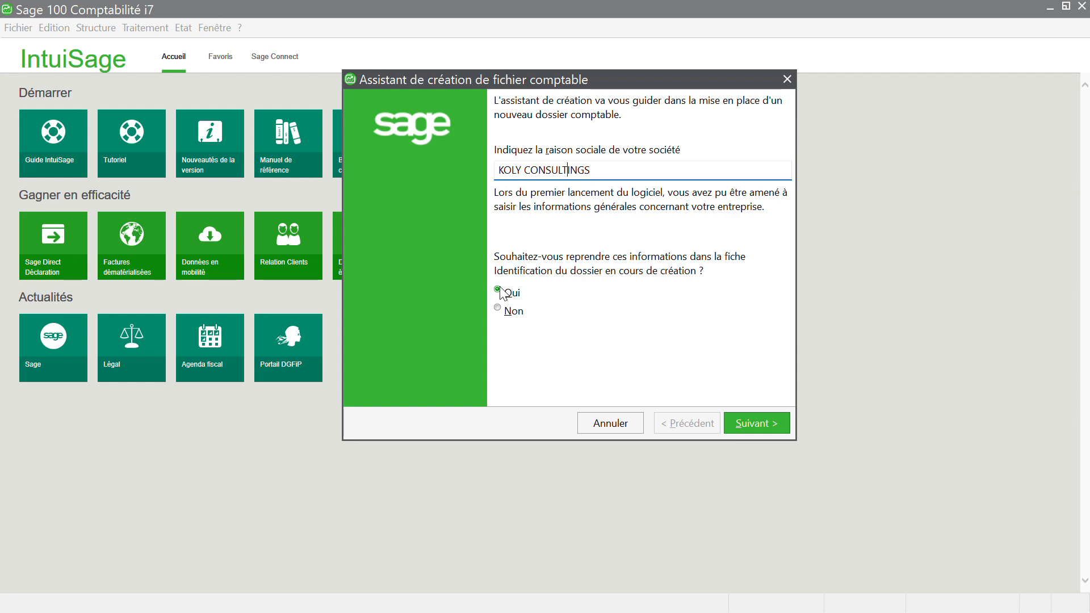
left_click(740, 426)
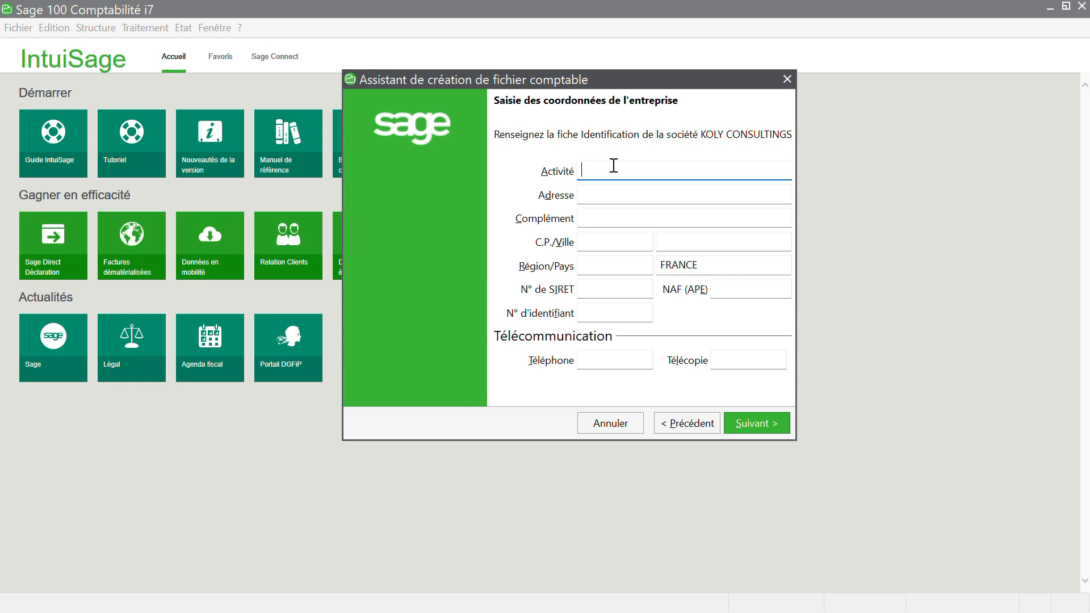
Step: Fill in activity PRESTATION DE SERVICE and address details KALOUM, CENTRE, CONAKRY, KALOUM
type("PRE")
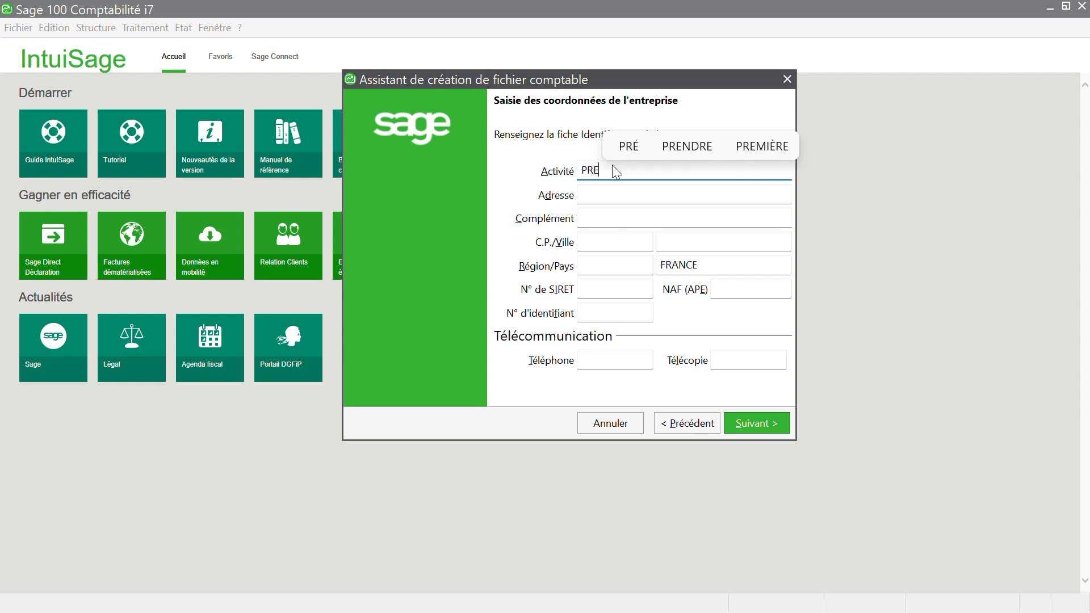
type("STATI")
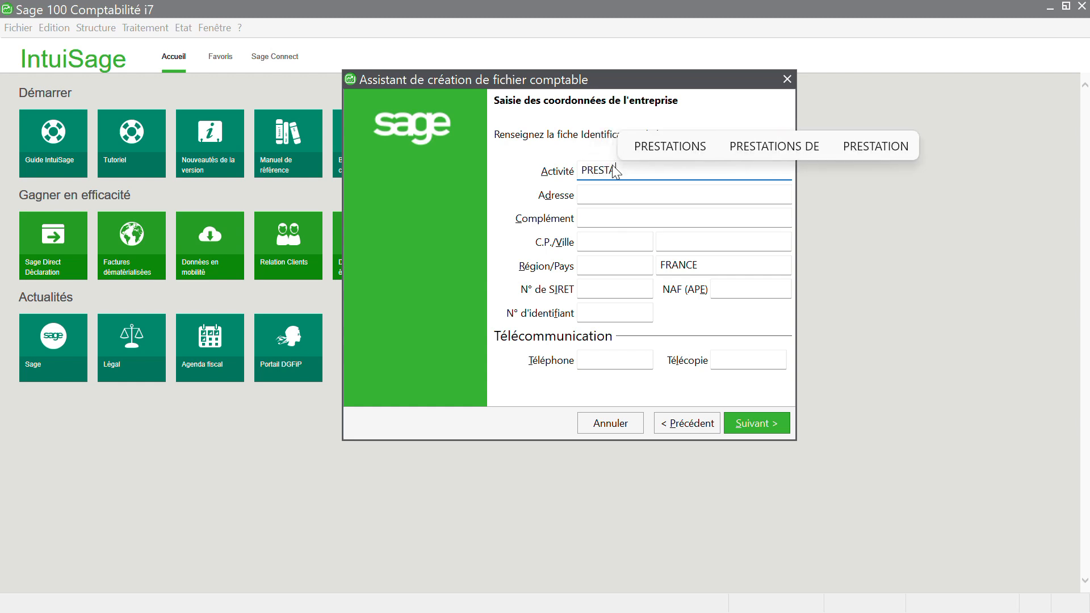
type("ON DE ")
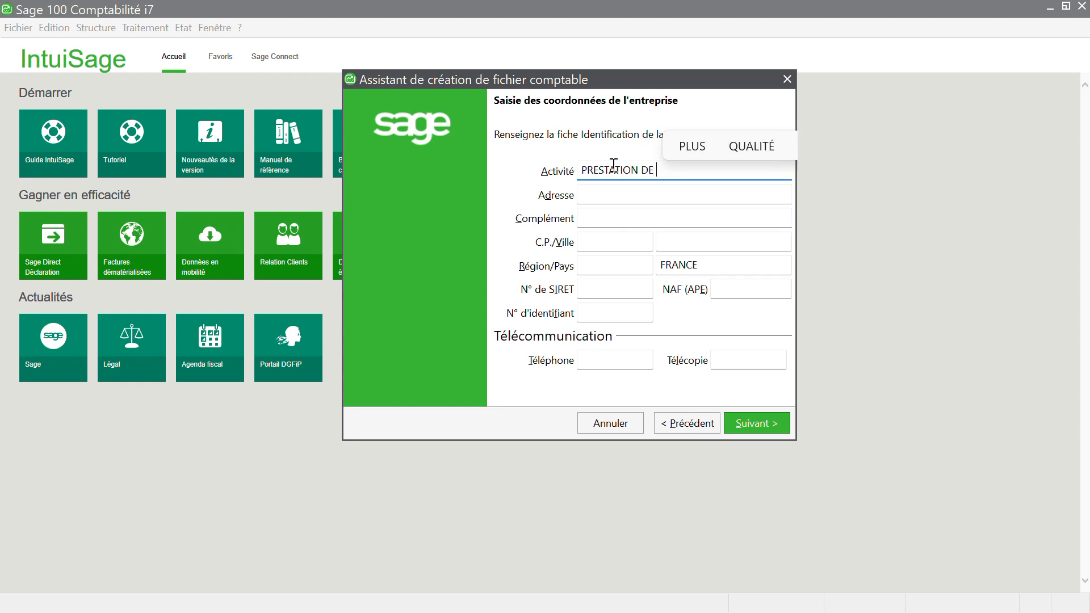
type("SERVICE")
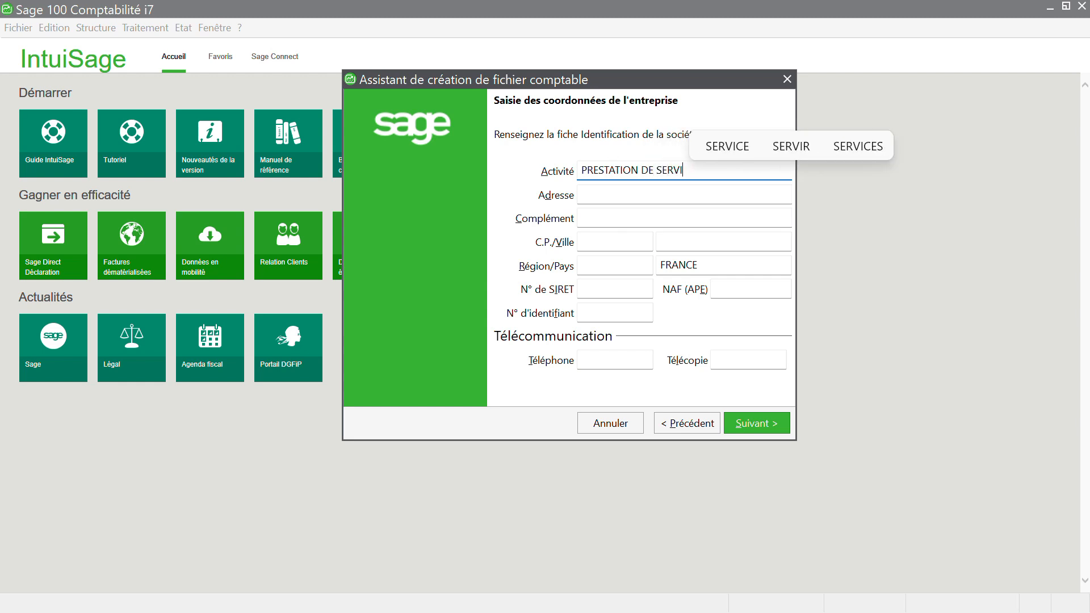
left_click(588, 203)
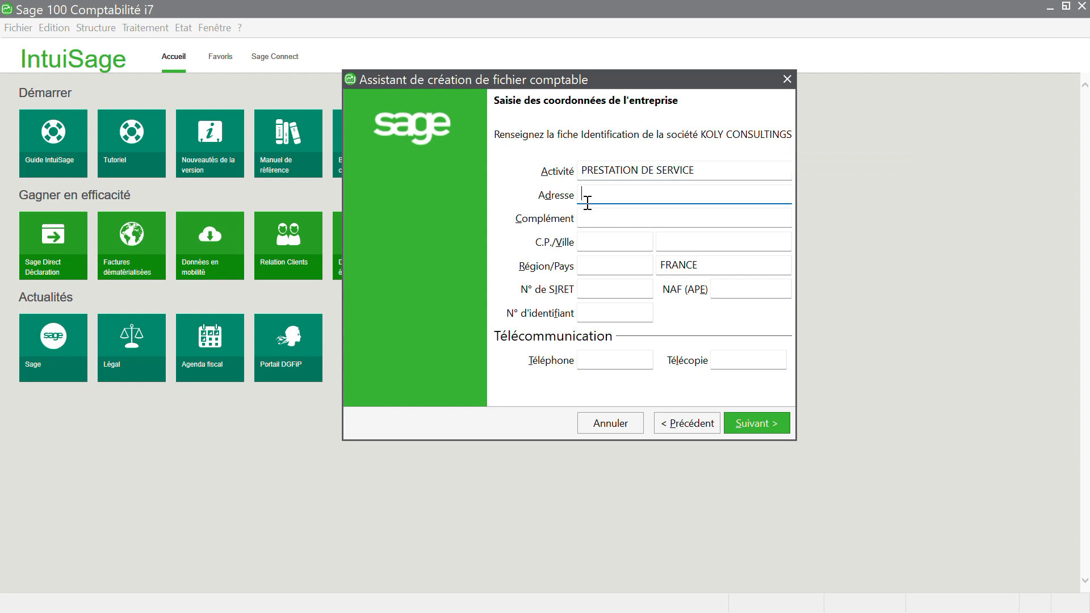
type("KALOU")
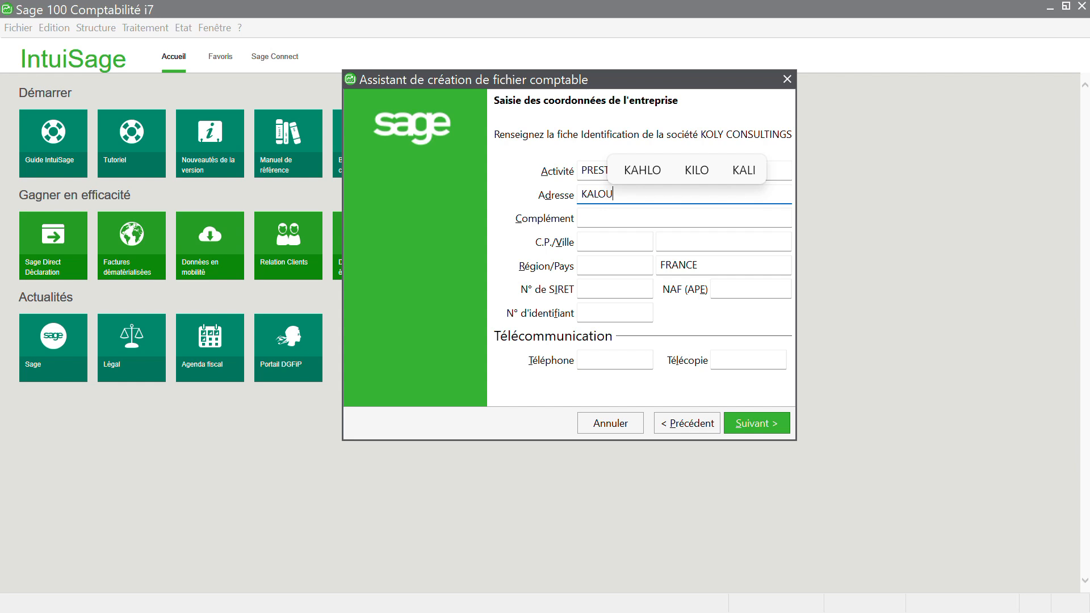
type("M")
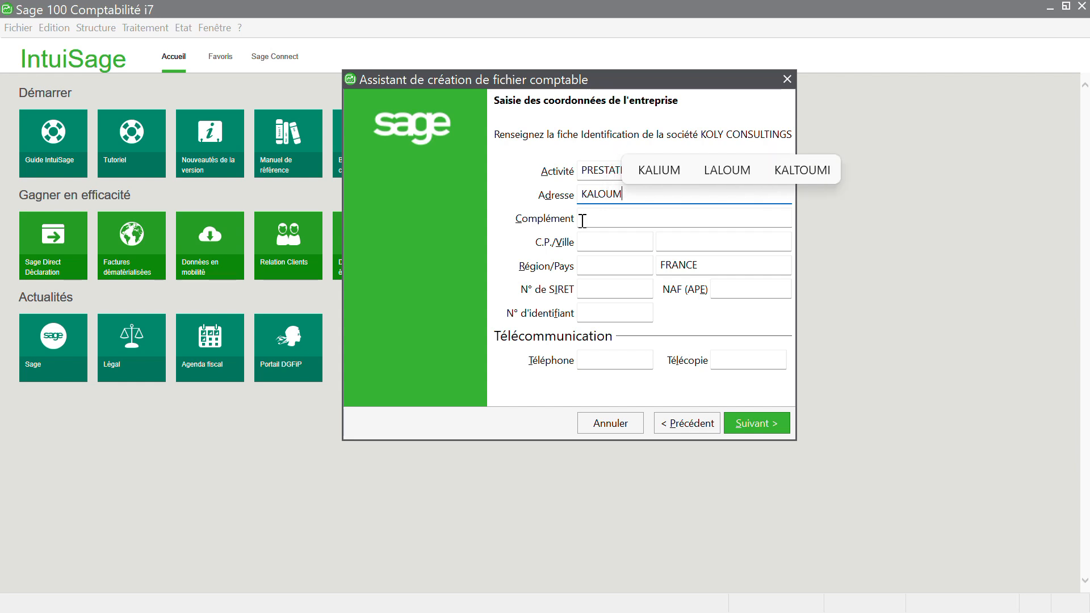
left_click(582, 221)
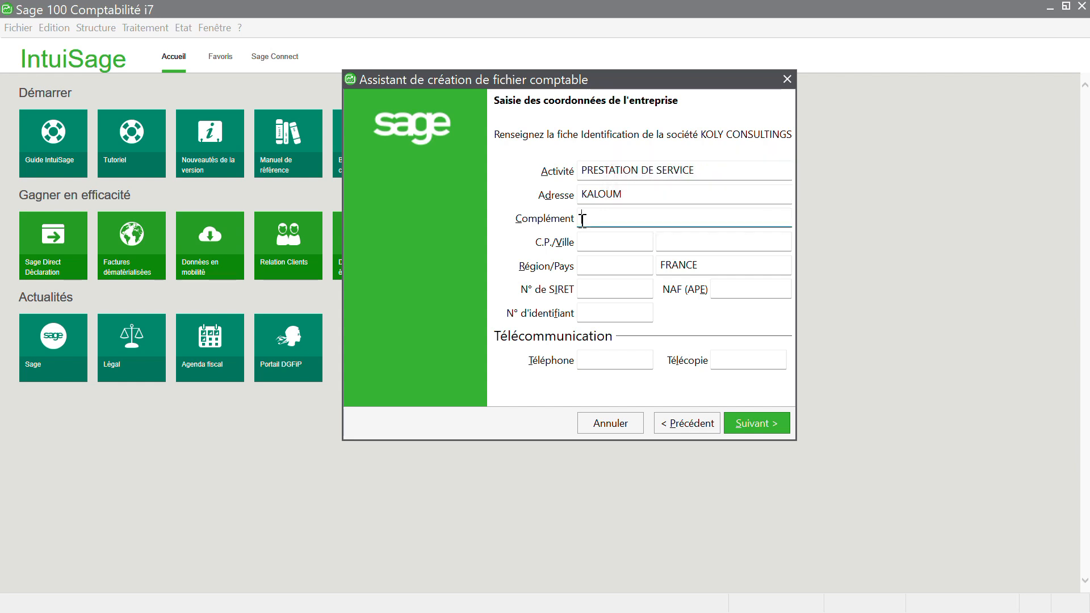
type("CEN")
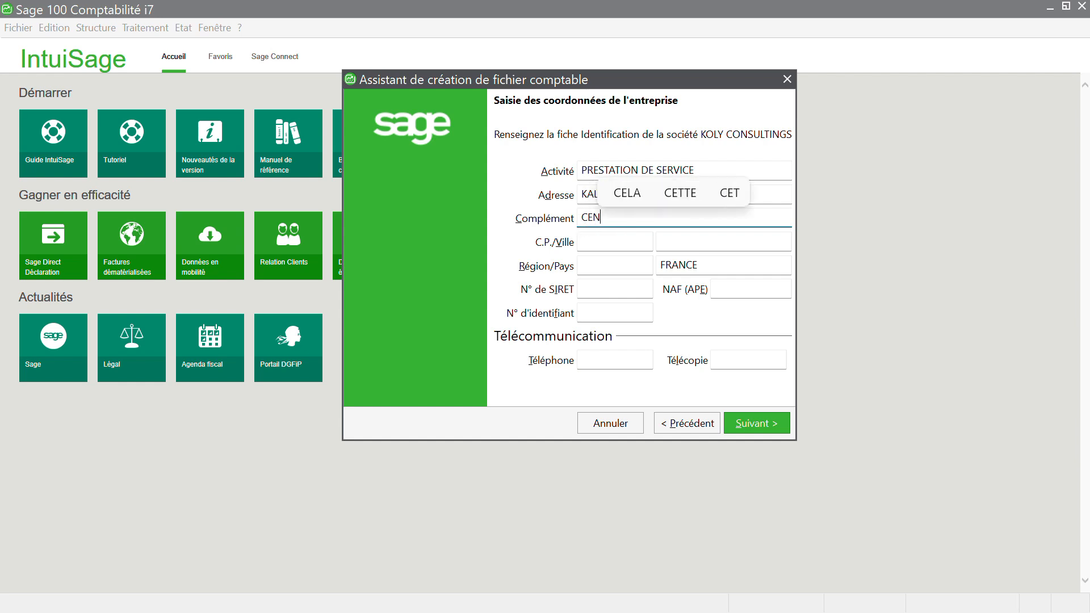
type("TRE")
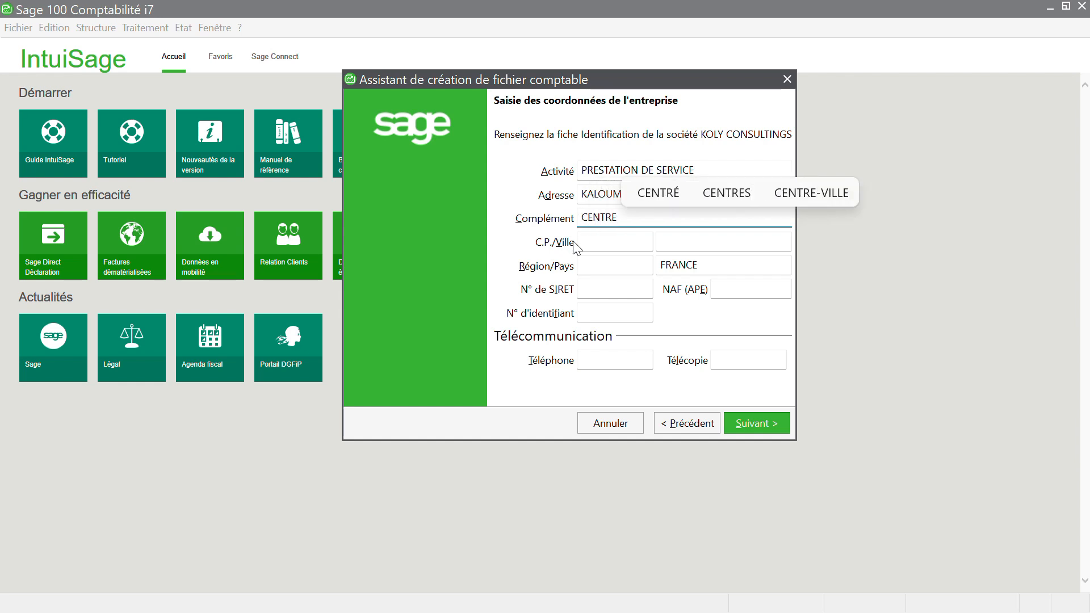
left_click(583, 240)
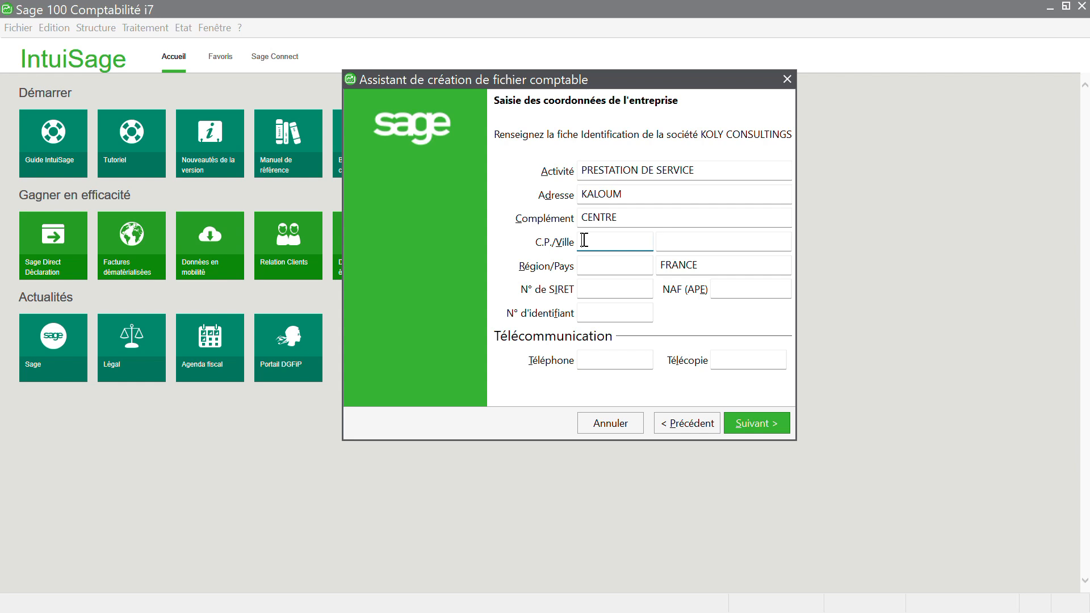
type("CONA")
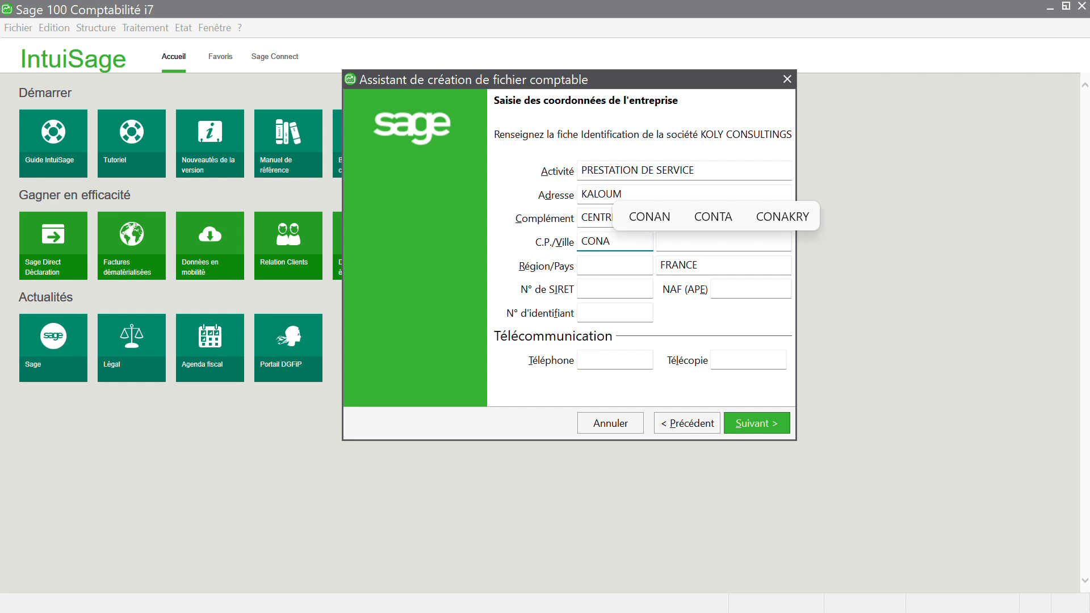
type("KRY")
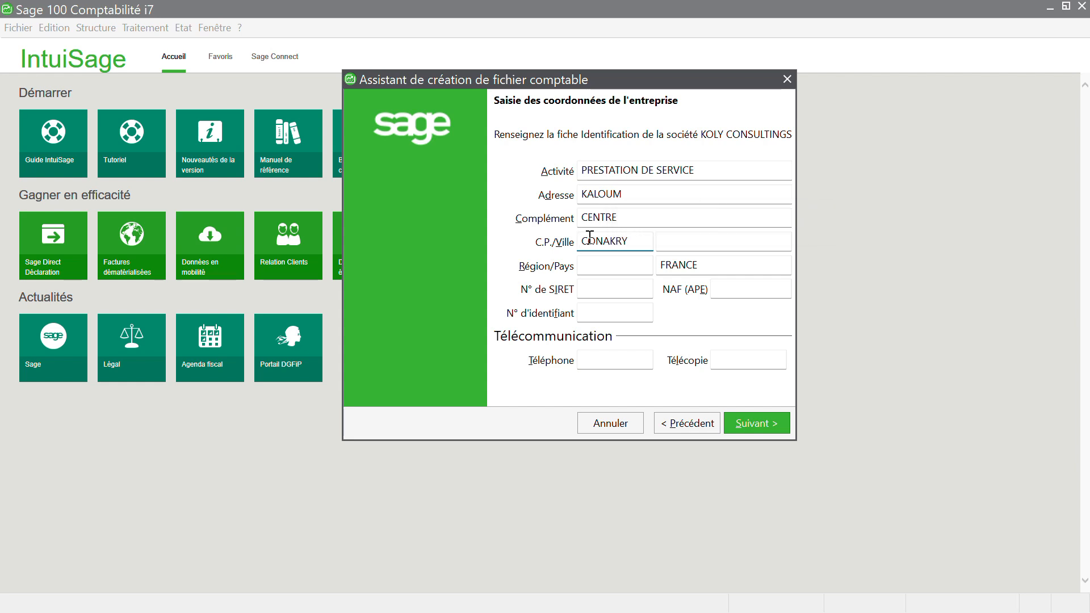
left_click(664, 242)
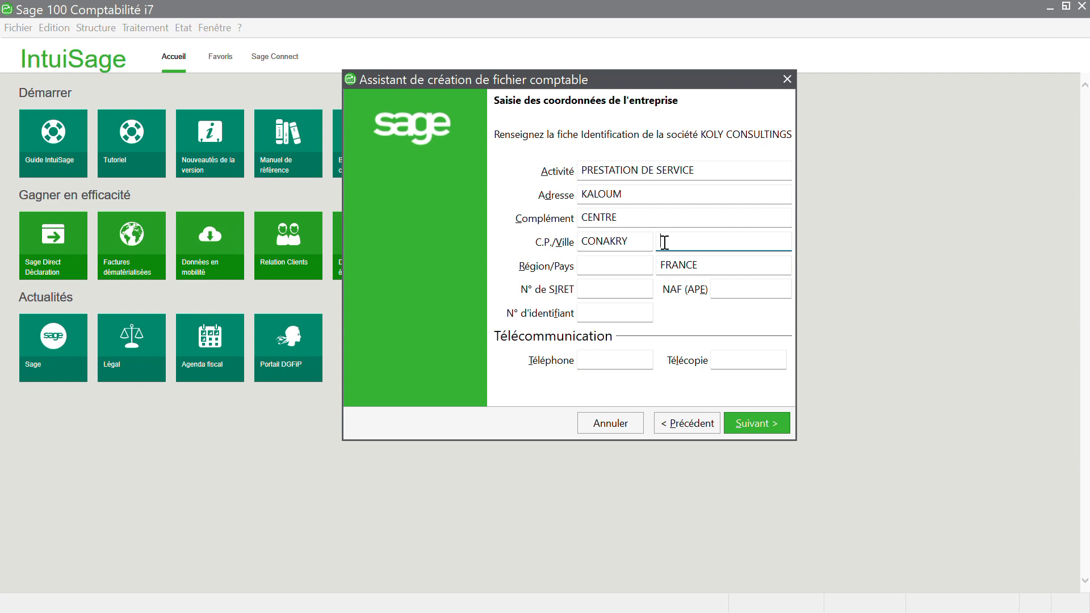
type("KAM")
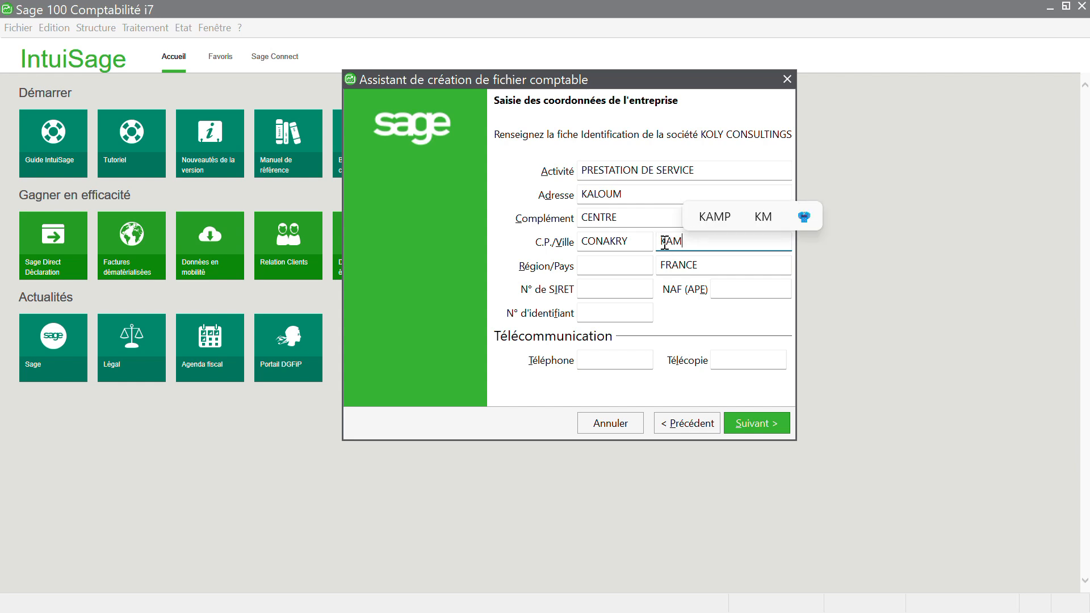
key("BackSpace")
type("LOUM")
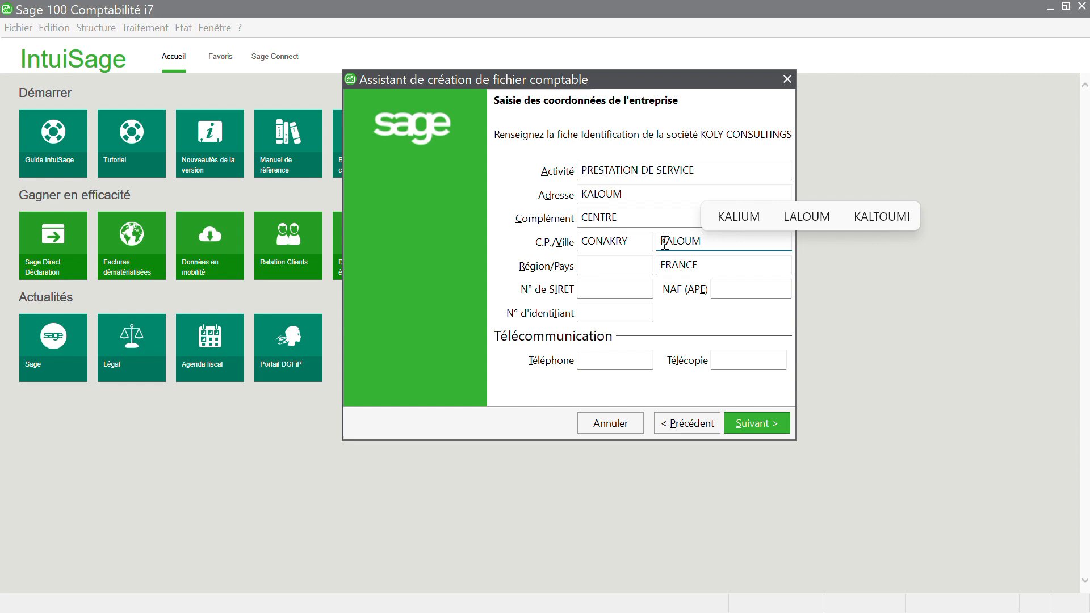
Step: Set region B.GUINÉE, replace FRANCE with GUINÉE, and enter the company telephone number
left_click(627, 263)
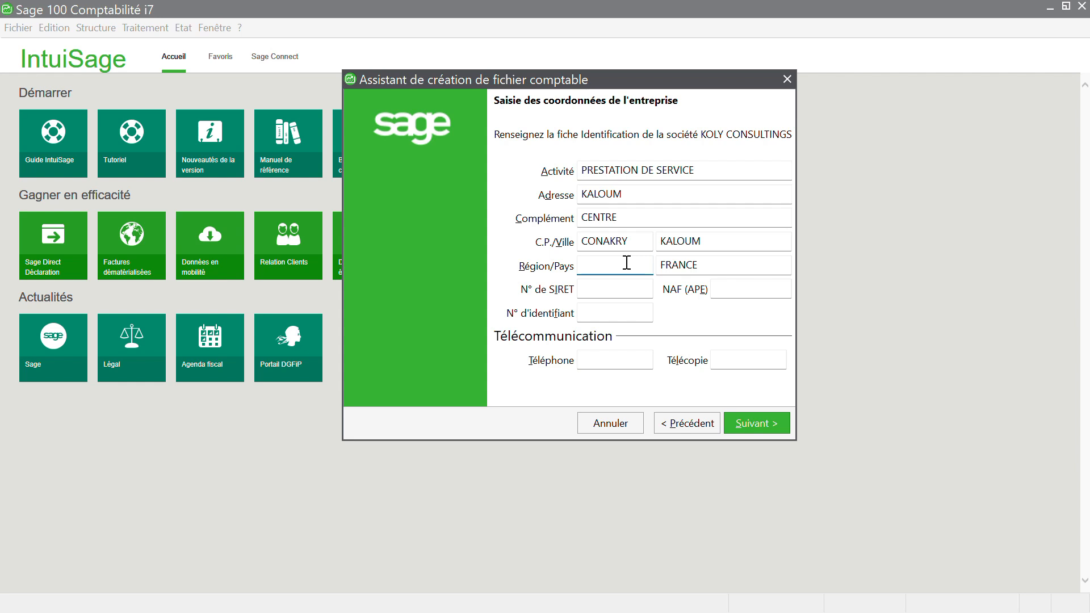
type("B")
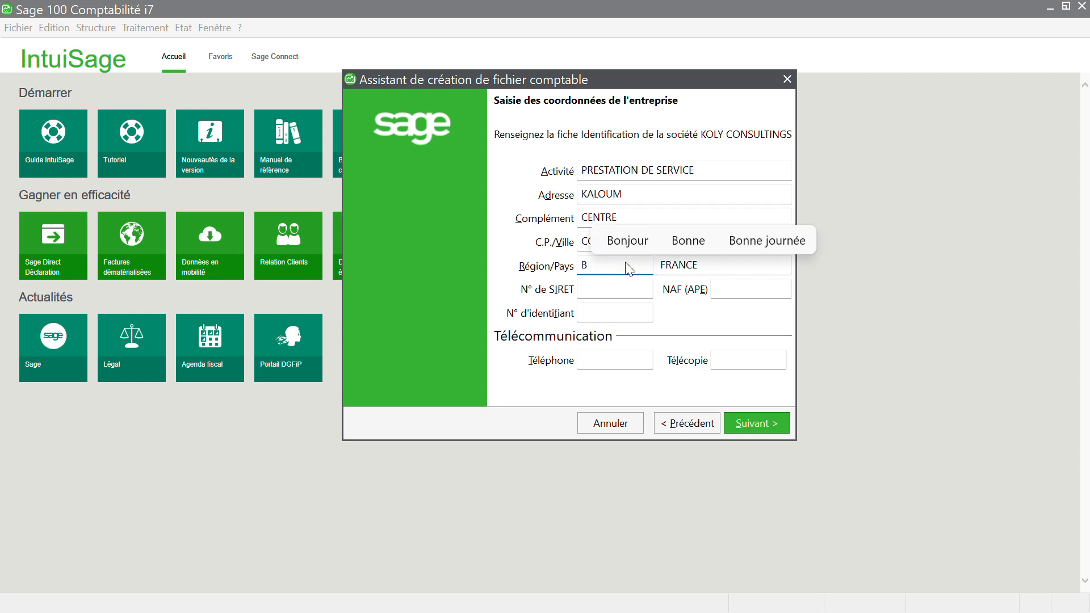
type(".")
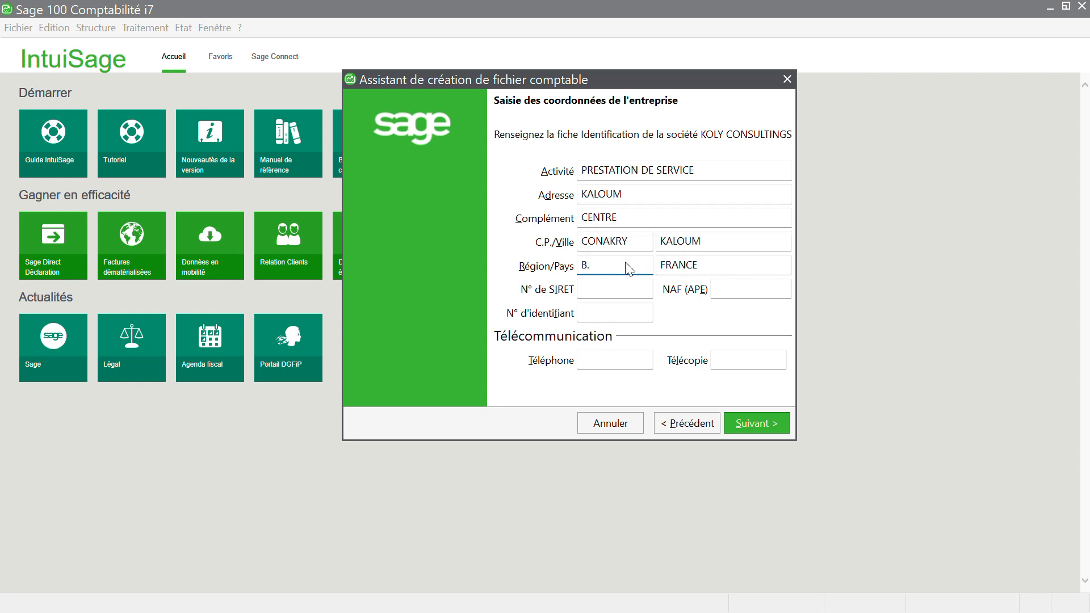
type("GUINEE")
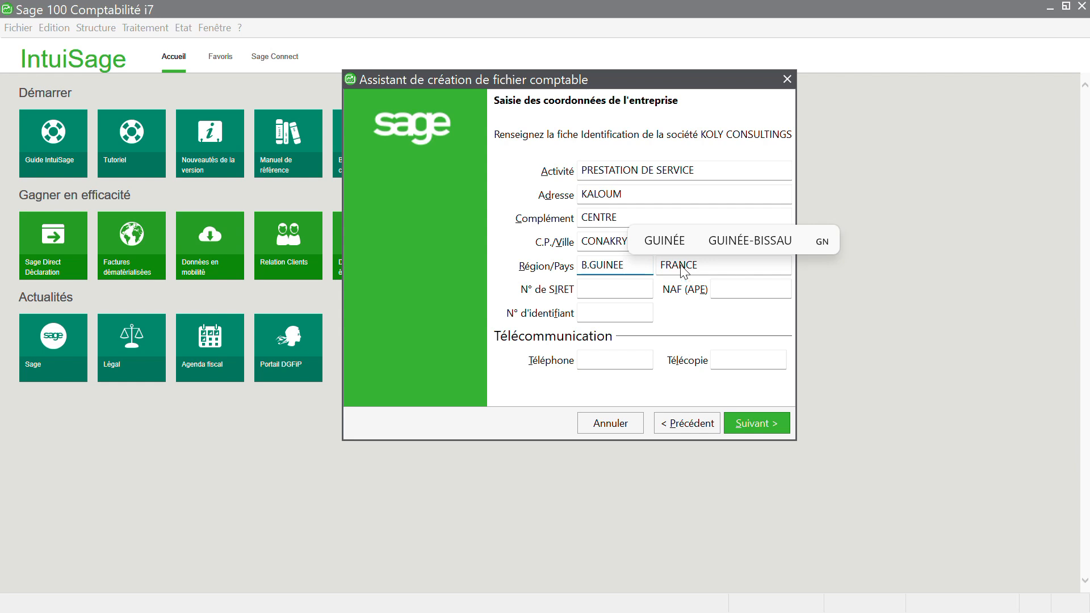
left_click(674, 241)
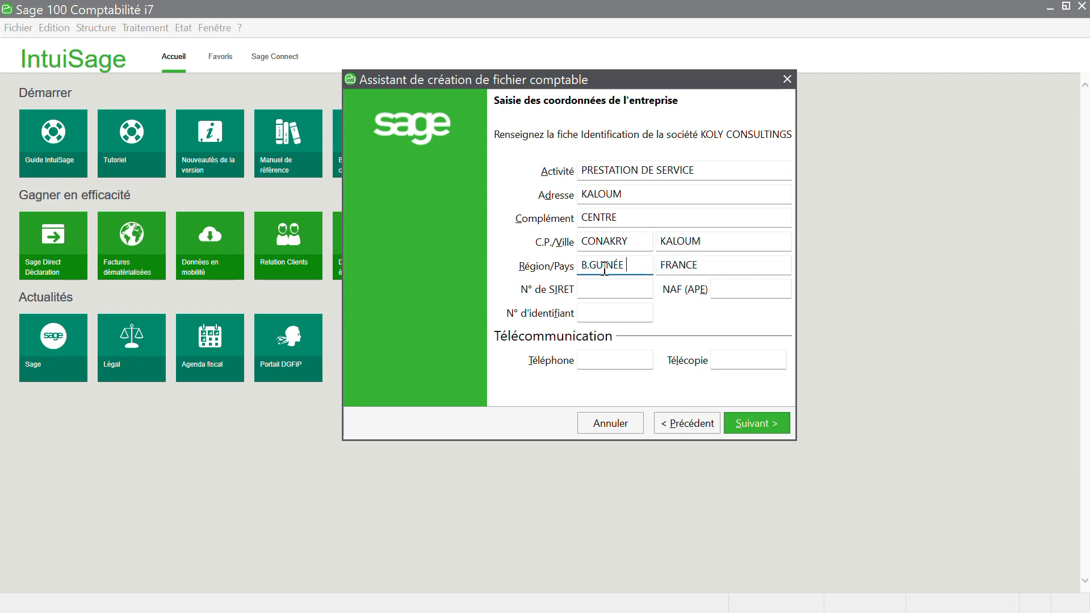
left_click(690, 268)
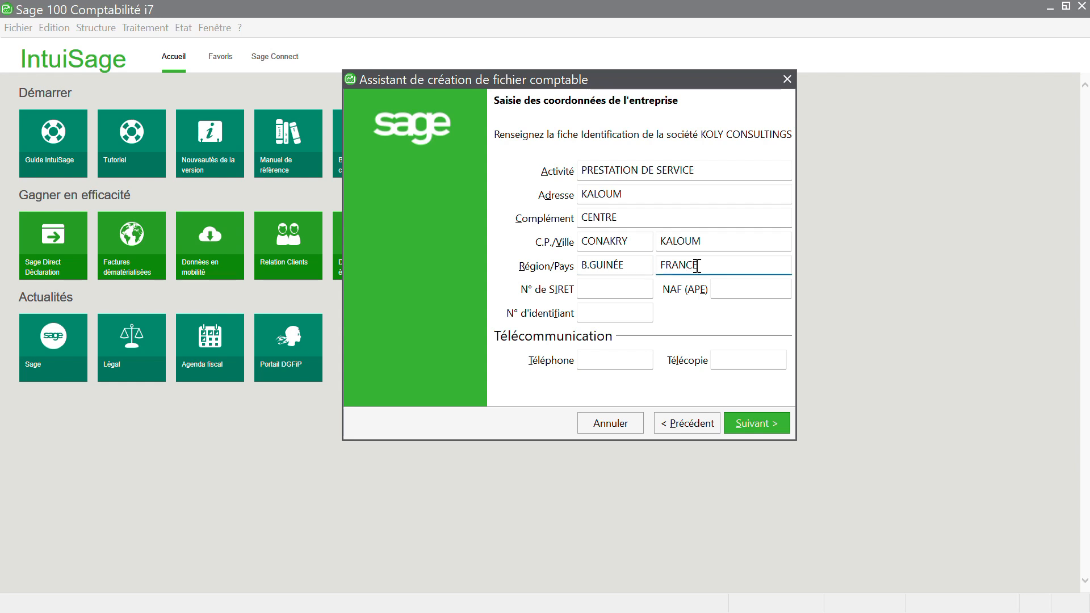
key("BackSpace")
key("BackSpace")
key("BackSpace")
key("BackSpace")
key("BackSpace")
key("BackSpace")
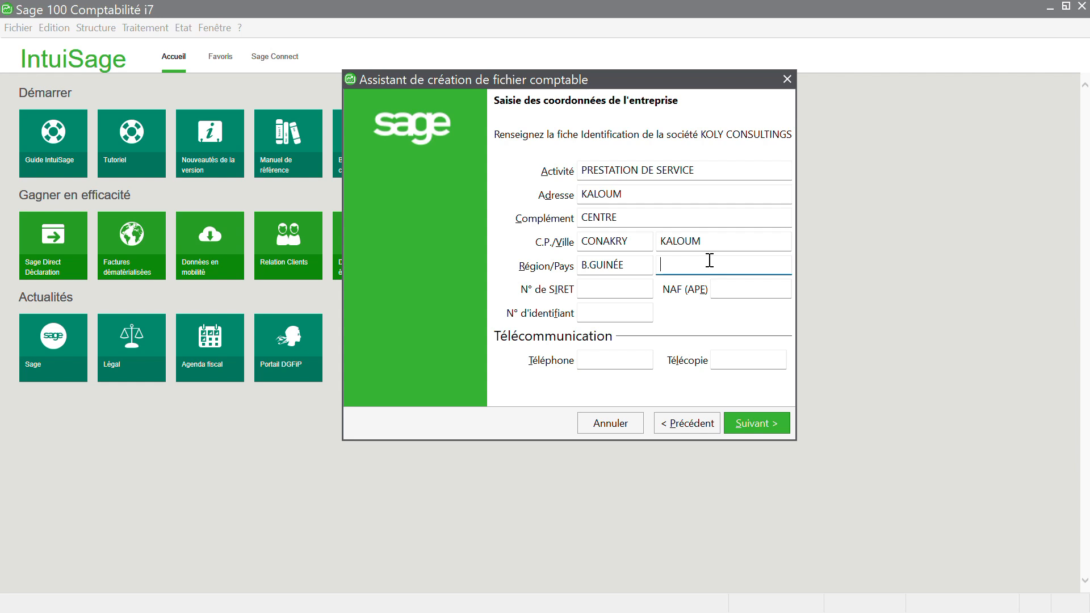
type("GUINEE")
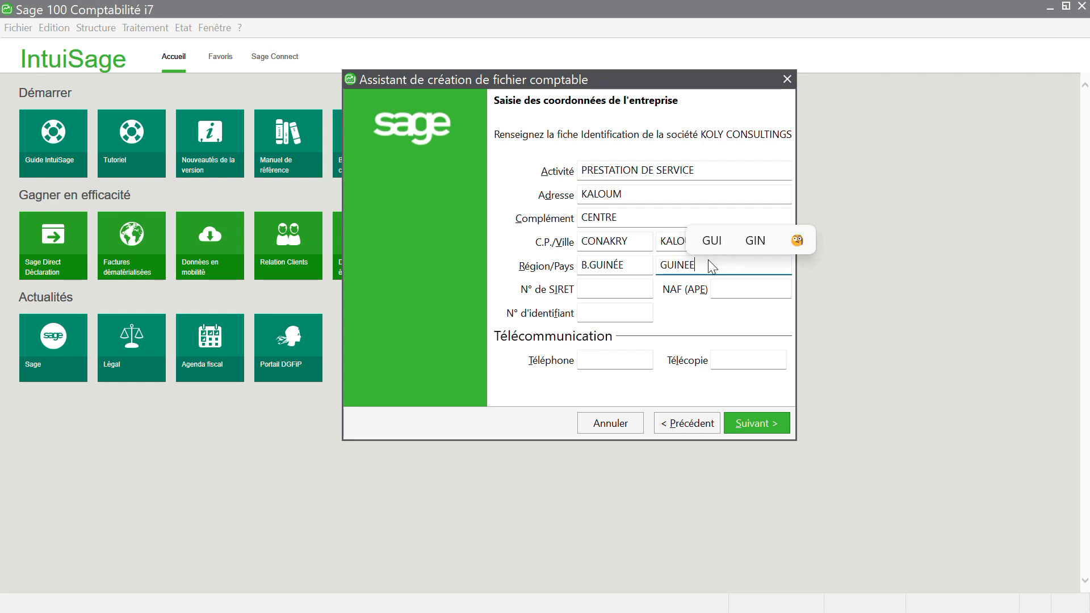
left_click(723, 245)
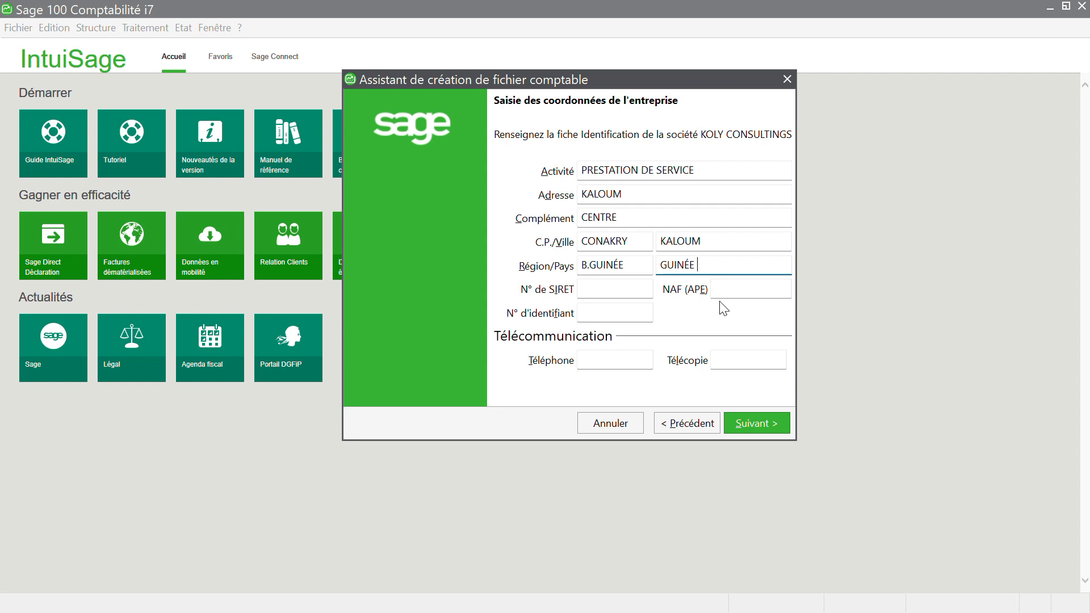
left_click(602, 357)
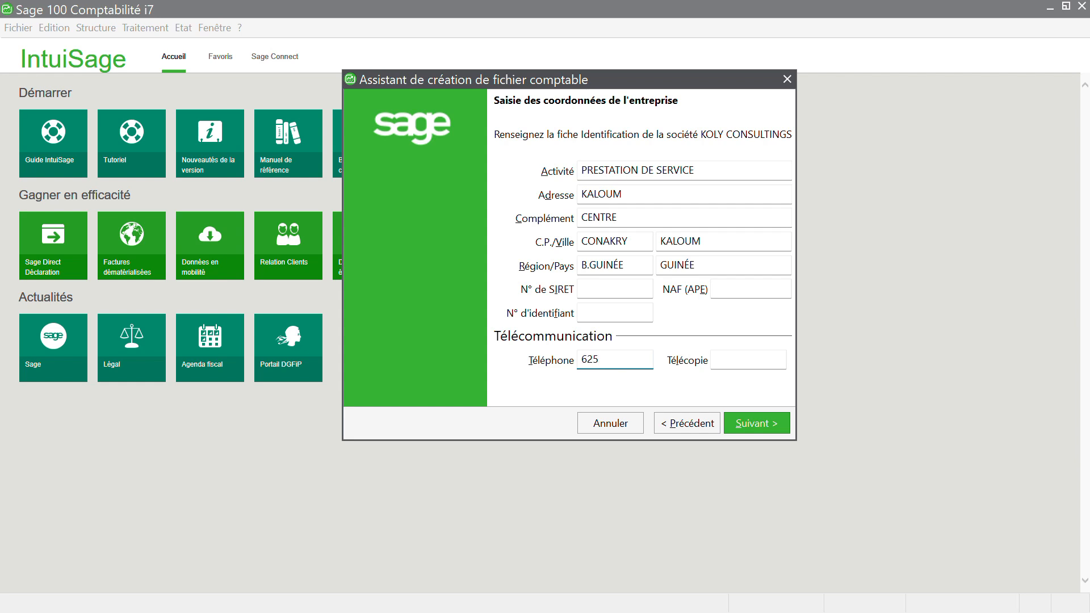
Step: Set Compte général and Section analytique lengths to 8 caractères for fiscal year 2025
left_click(753, 422)
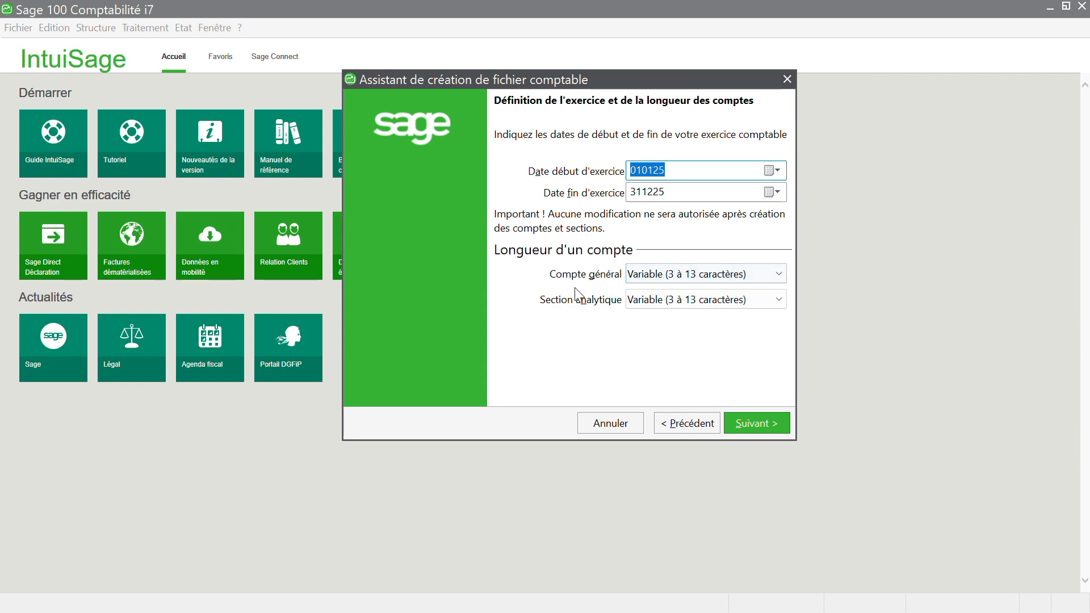
left_click(776, 271)
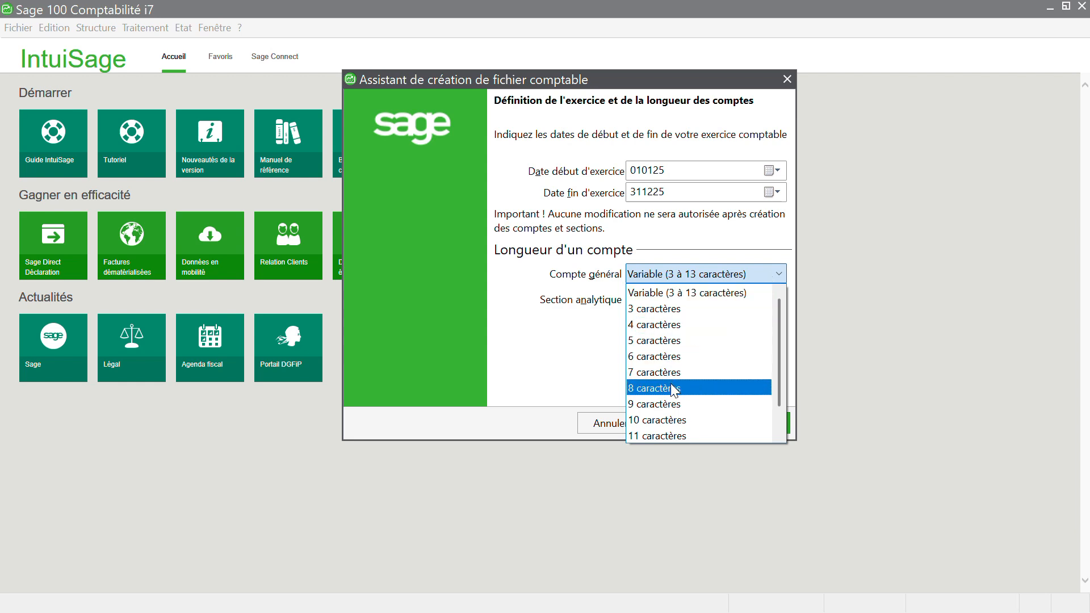
key("Escape")
key("8")
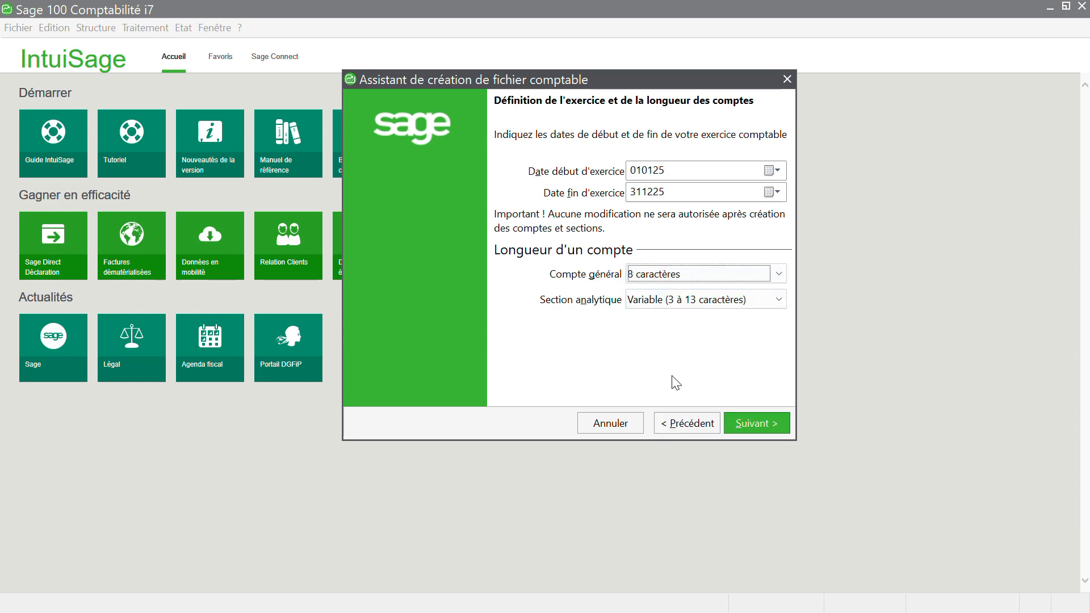
left_click(782, 300)
left_click(677, 416)
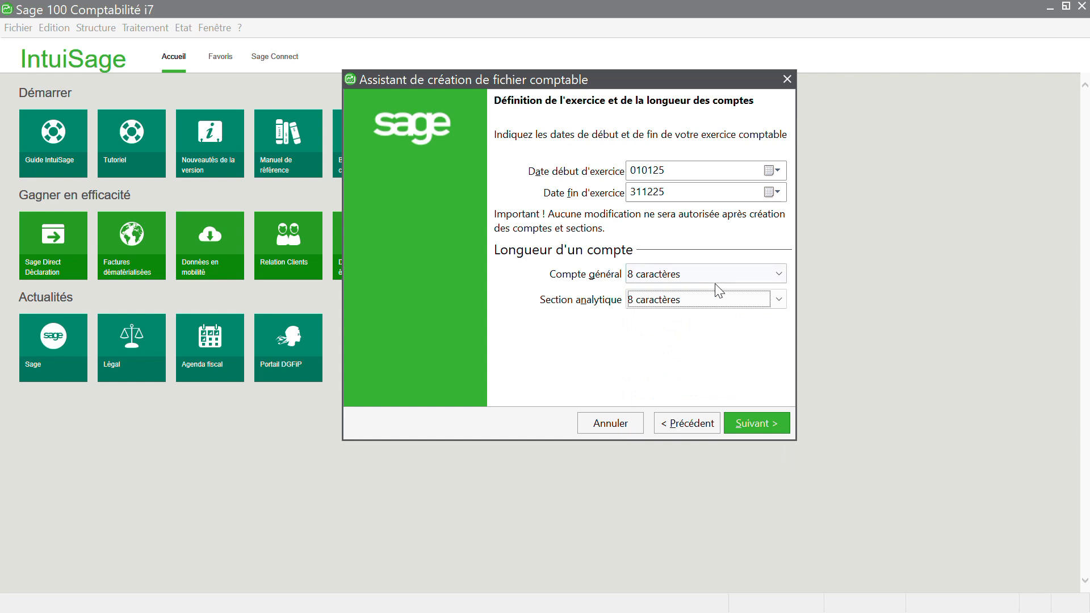
left_click(745, 423)
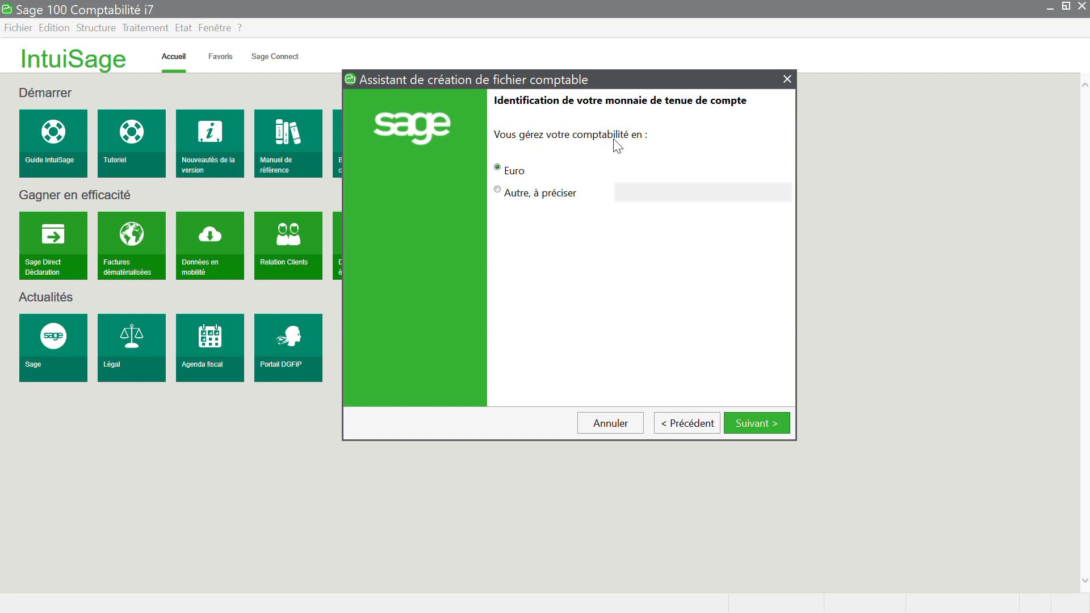
Step: Choose 'Autre, à préciser' and name the accounting currency FRANC GUINÉEN
left_click(508, 194)
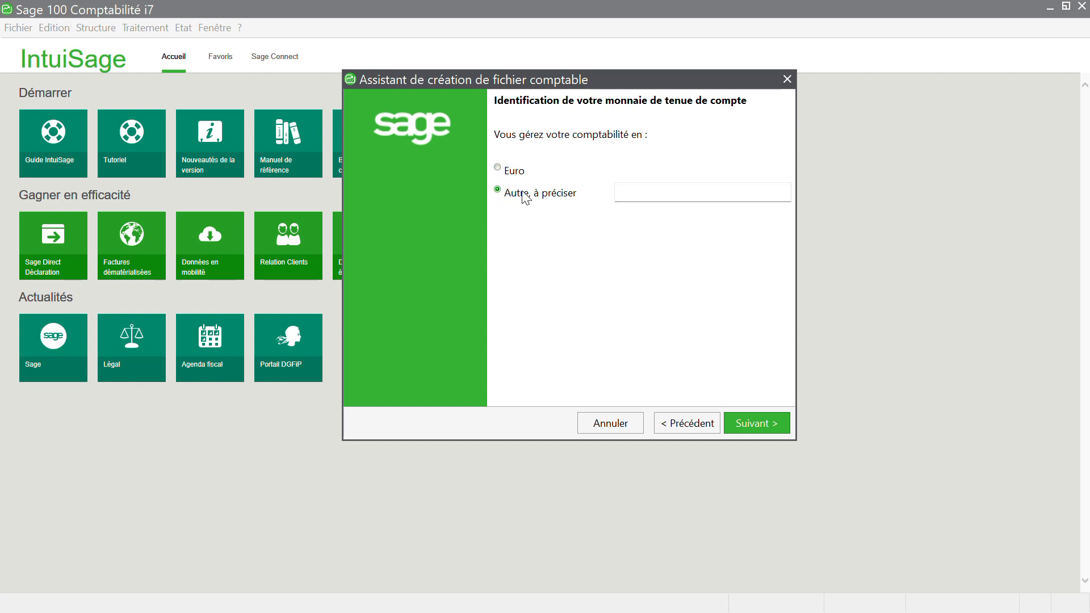
left_click(661, 196)
type("FRA")
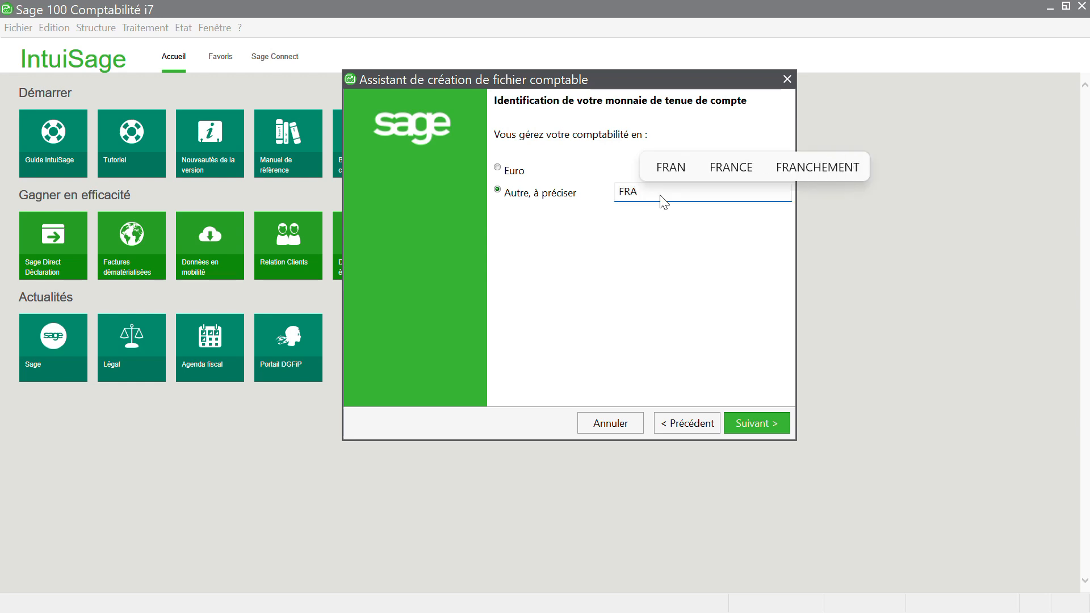
type("NC ")
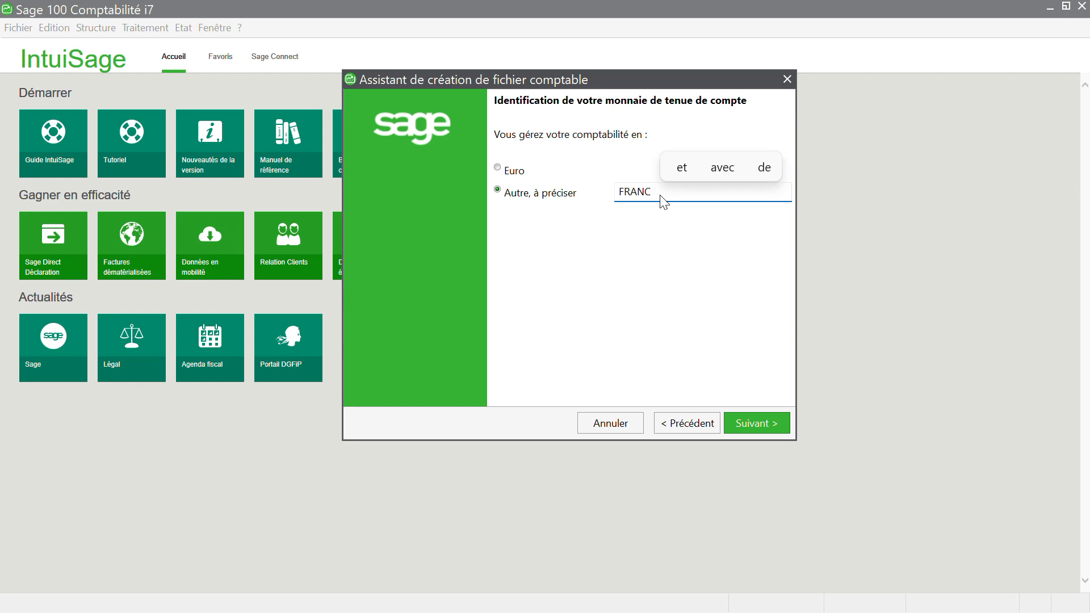
type("GUINEEN")
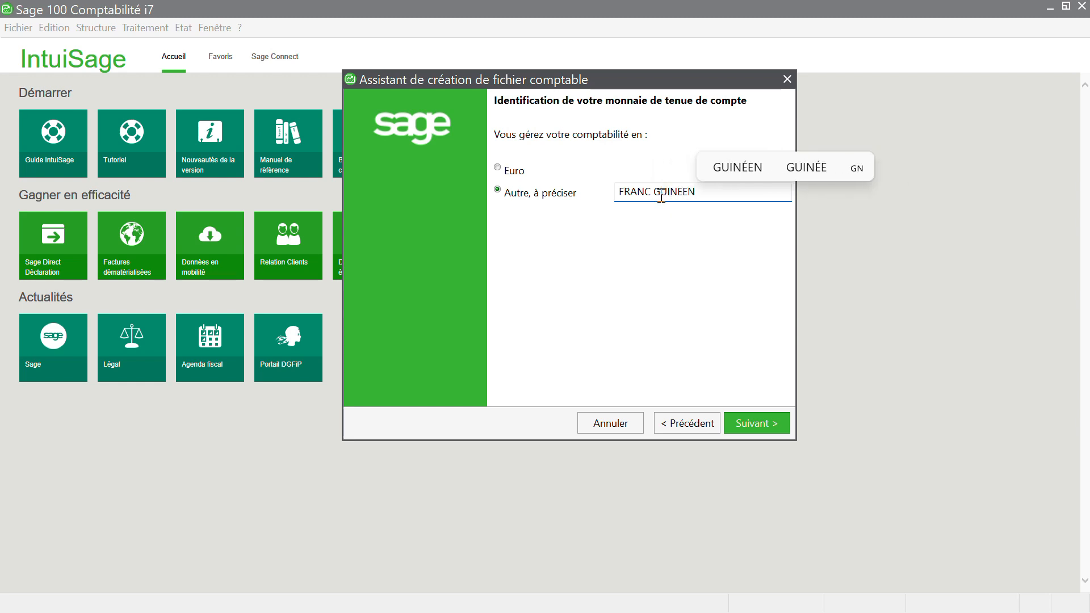
left_click(720, 166)
left_click(748, 426)
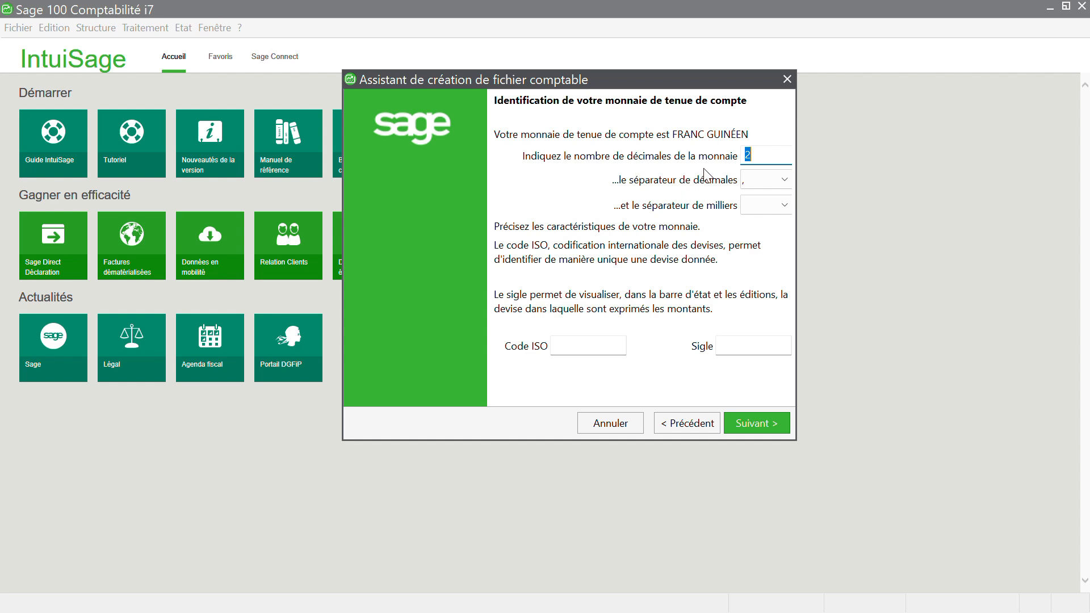
Step: Give the currency 0 decimals with GNF as ISO code and symbol
key("BackSpace")
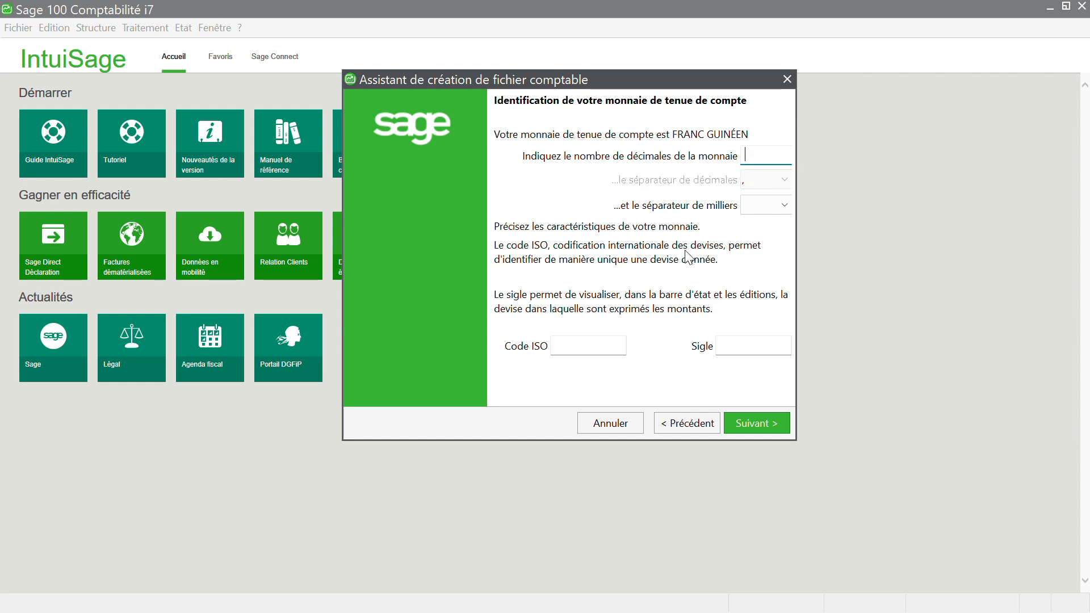
left_click(580, 346)
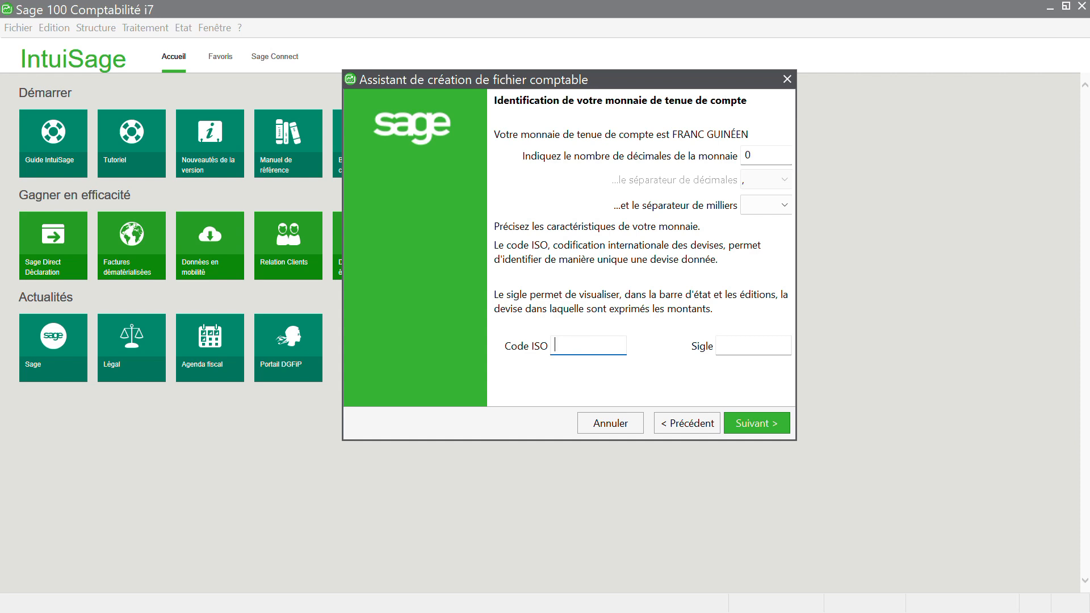
type("GNF")
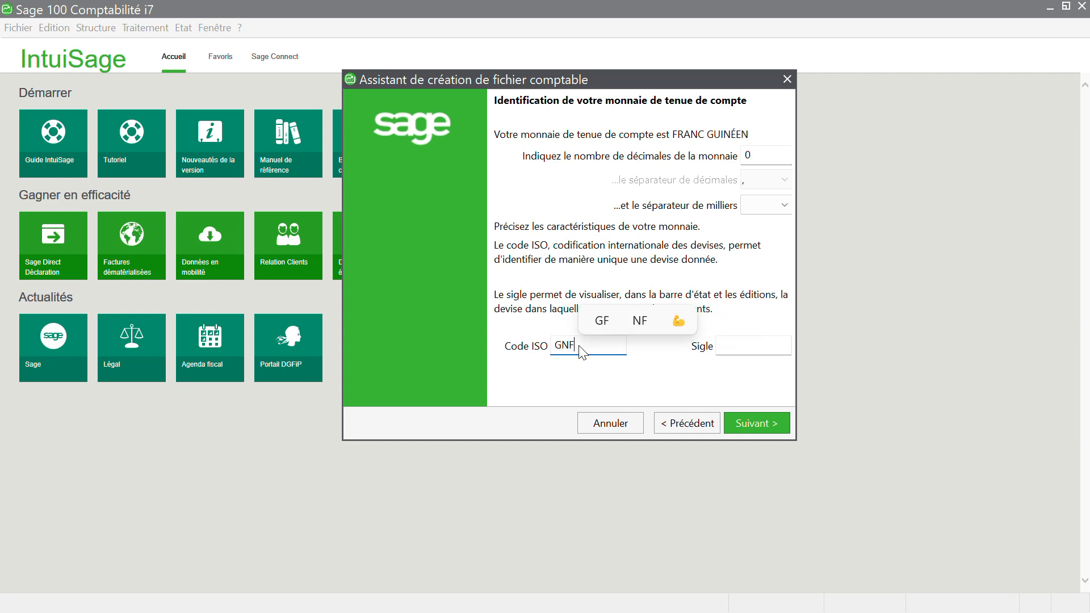
left_click(740, 350)
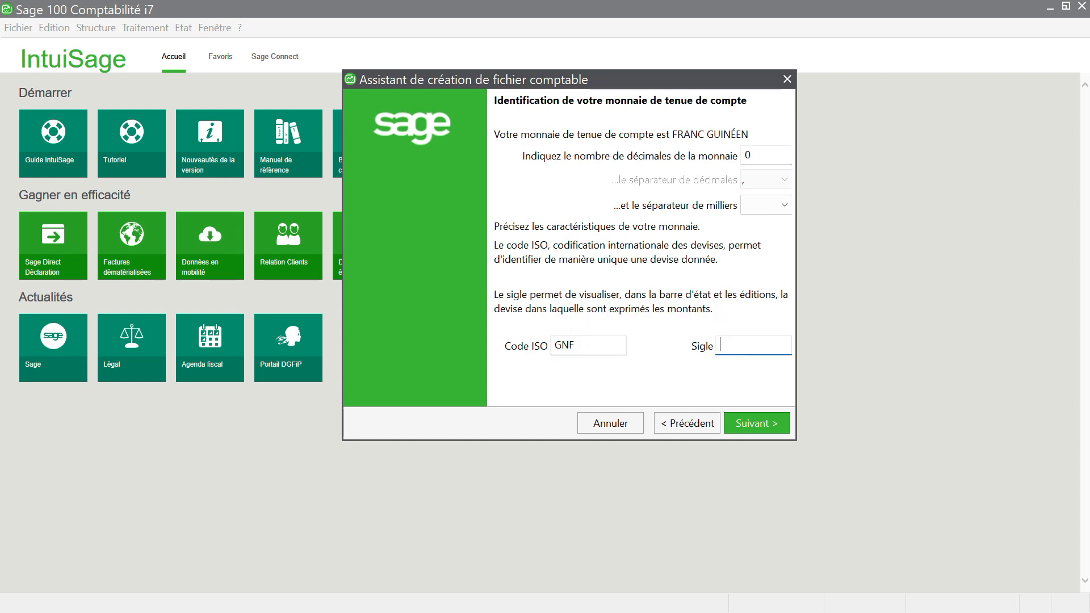
type("GNF")
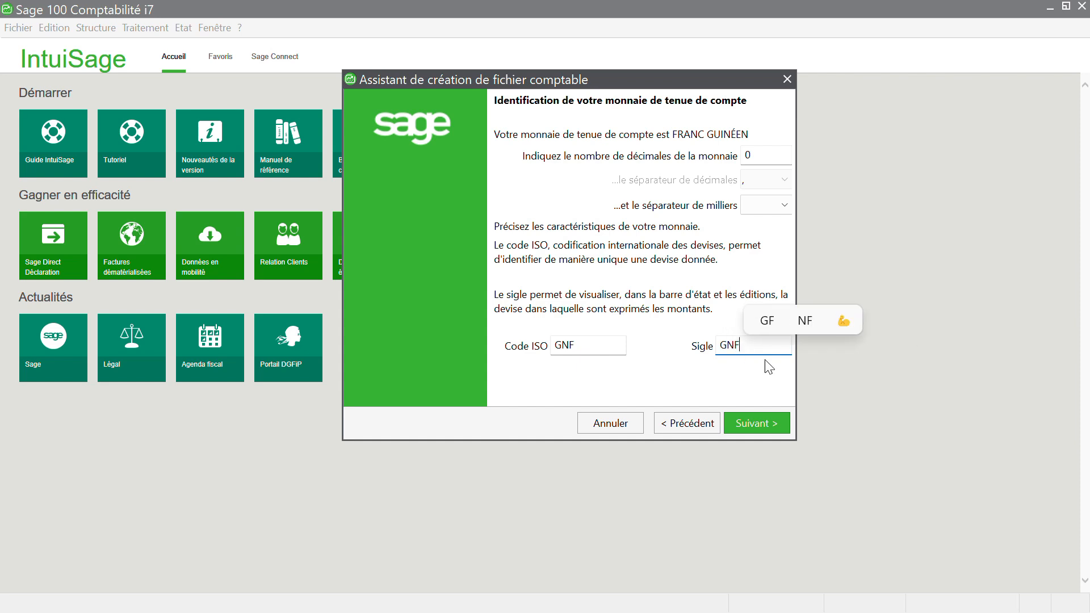
left_click(759, 425)
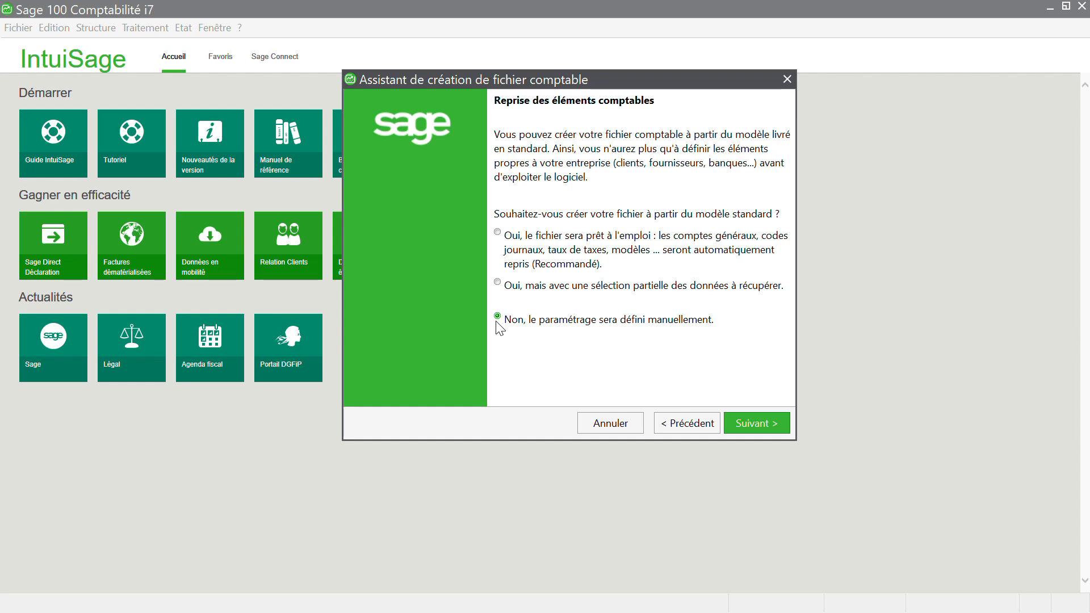
Step: Keep 'Non, le paramétrage sera défini manuellement' and proceed to file naming
left_click(747, 425)
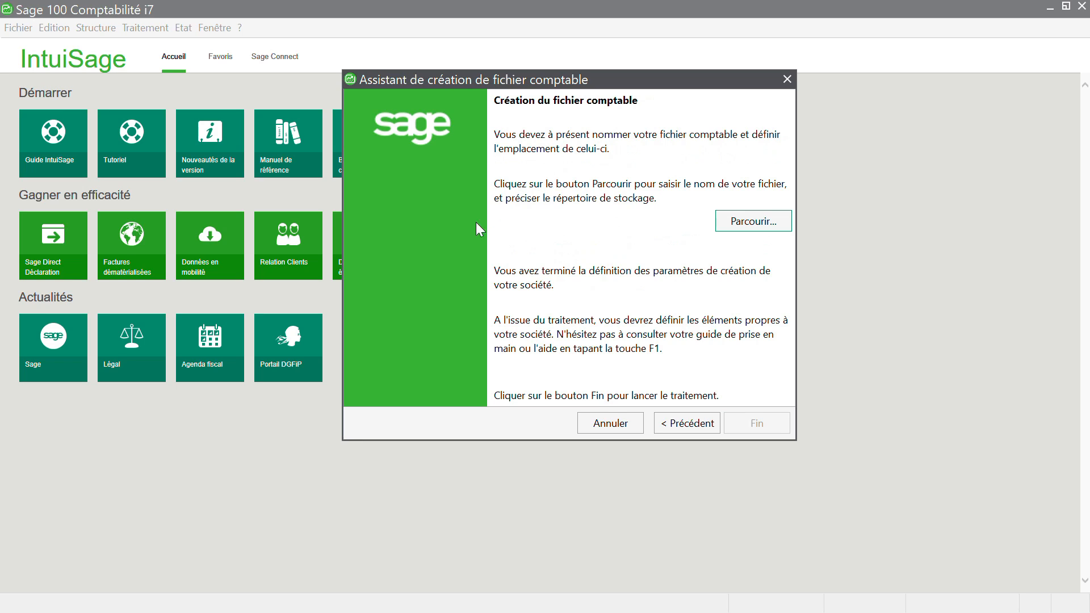
Step: Save the new file as KOLY CONSULTINGS.mae in the D GCEF folder
left_click(746, 223)
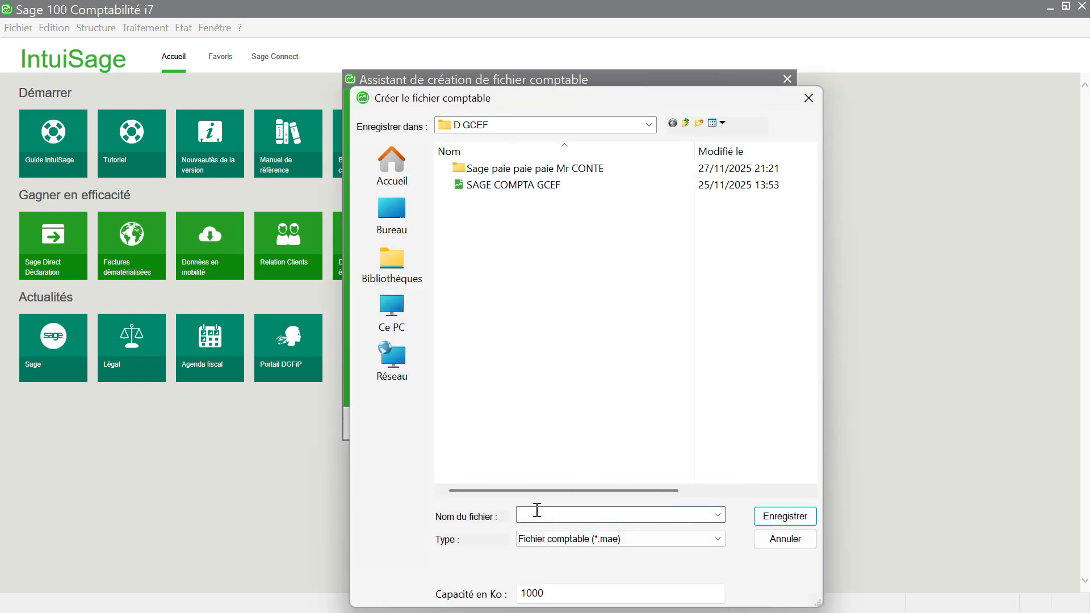
left_click(537, 511)
type("KOL")
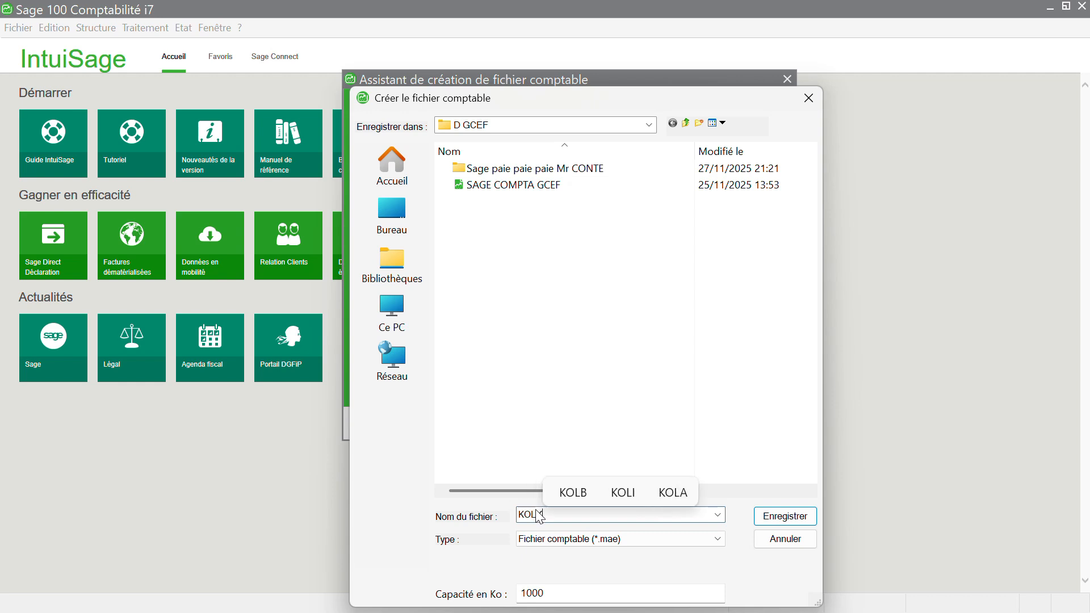
type("Y CONS")
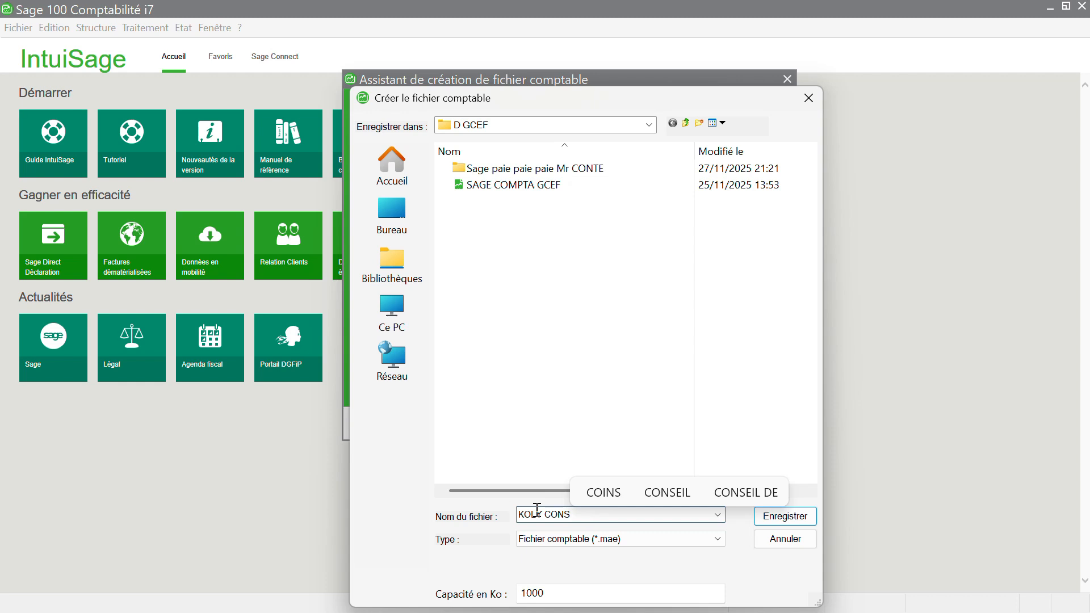
type("ULTING")
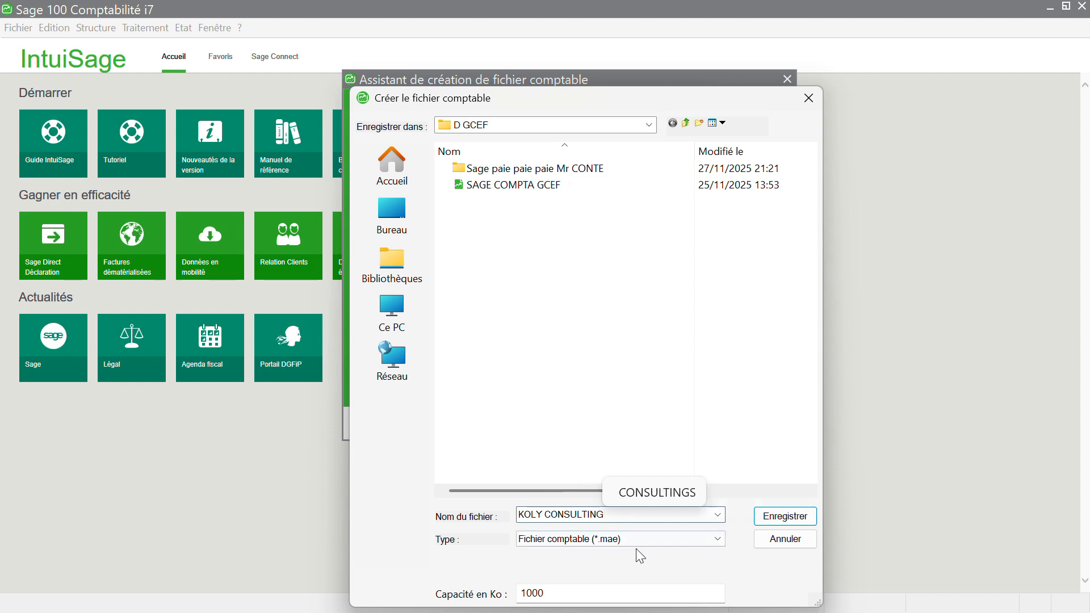
left_click(671, 496)
left_click(761, 514)
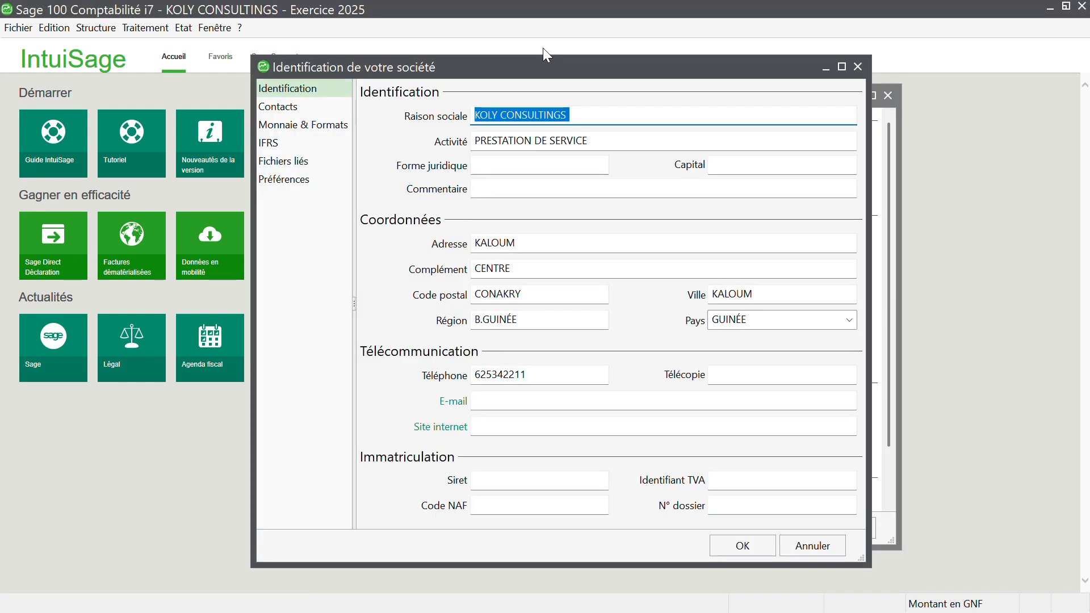